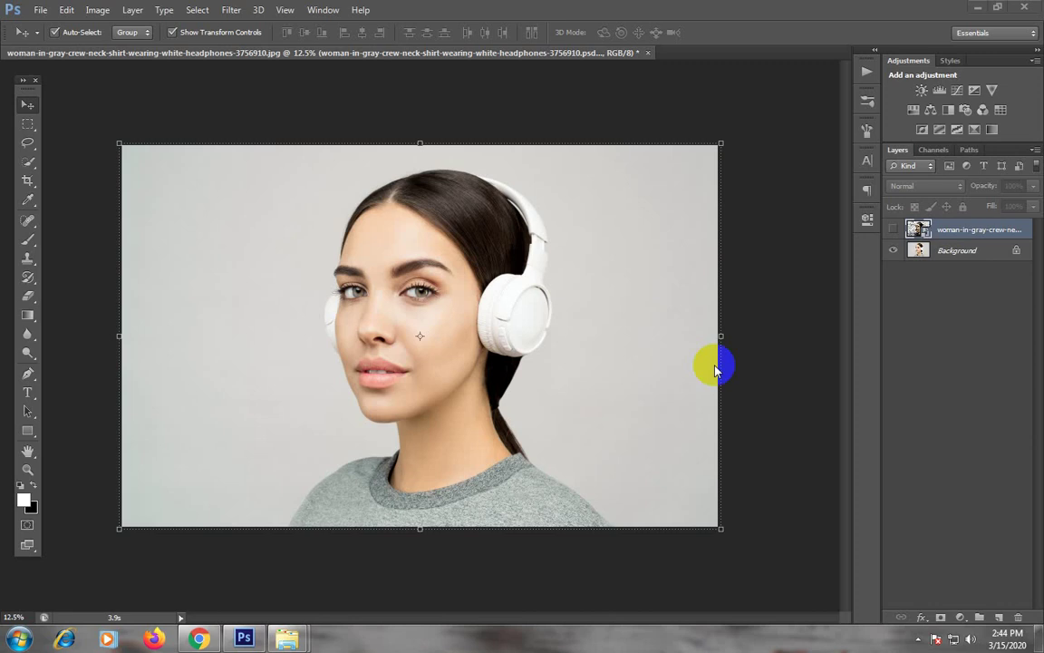
Toggle the brick-wall composite layer on and off to compare it with the woman's portrait.
left_click(906, 229)
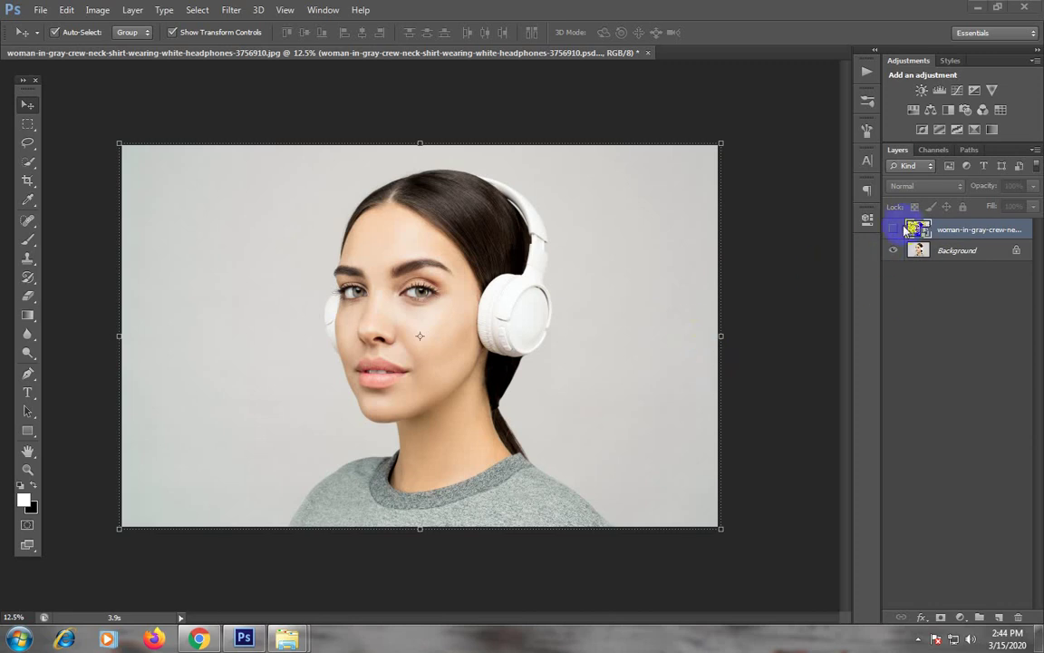
left_click(893, 229)
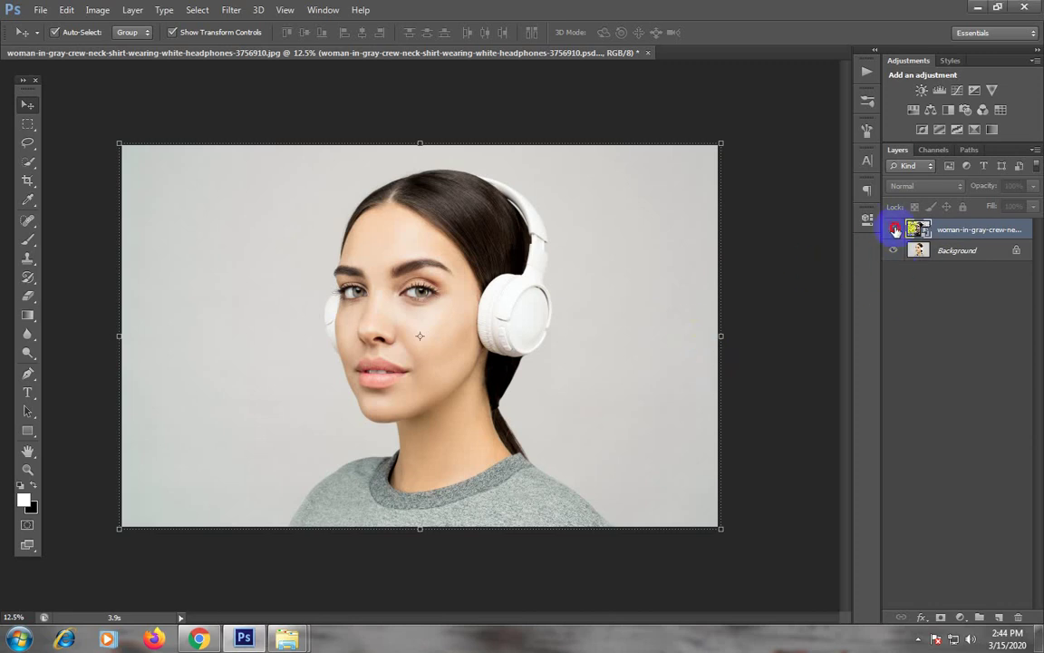
left_click(894, 231)
left_click(895, 230)
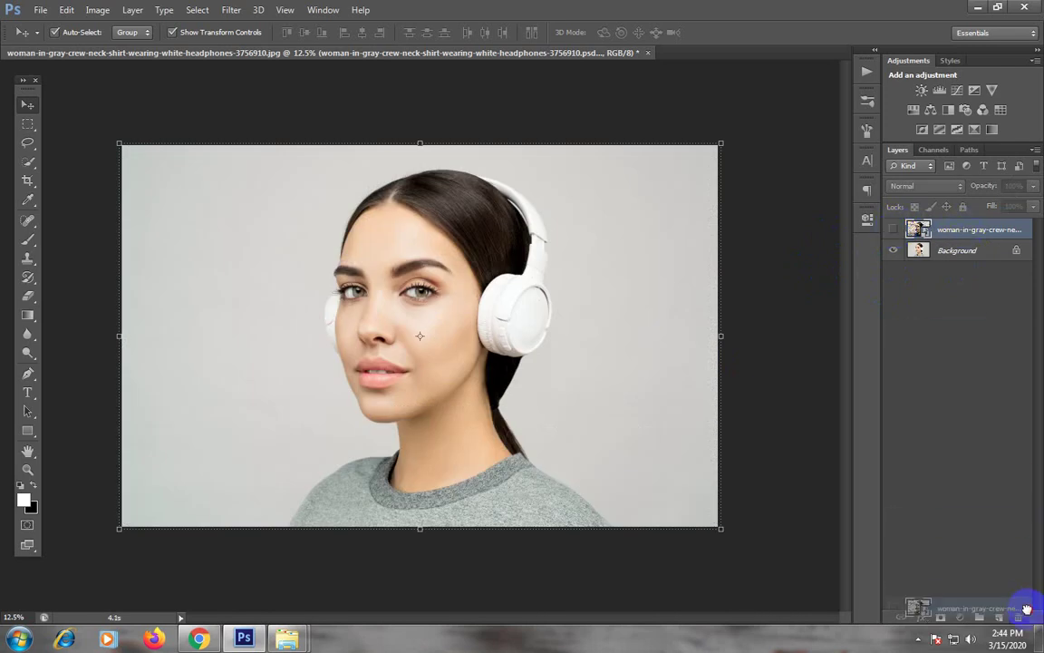
Delete the composite layer and close the portrait without saving.
left_click_drag(895, 232, 1018, 616)
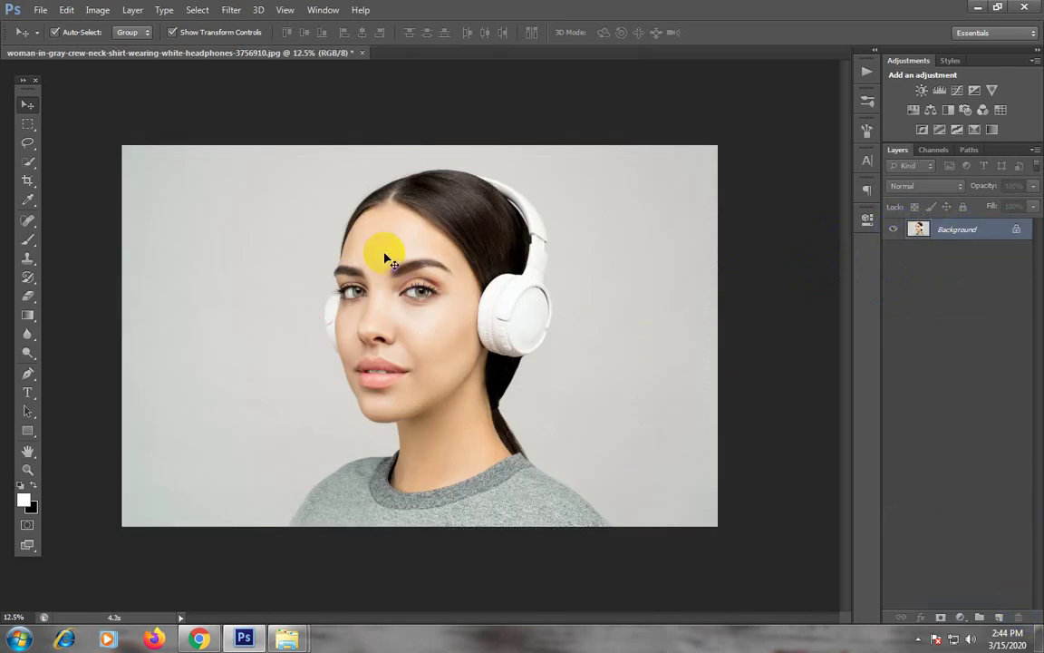
left_click(361, 53)
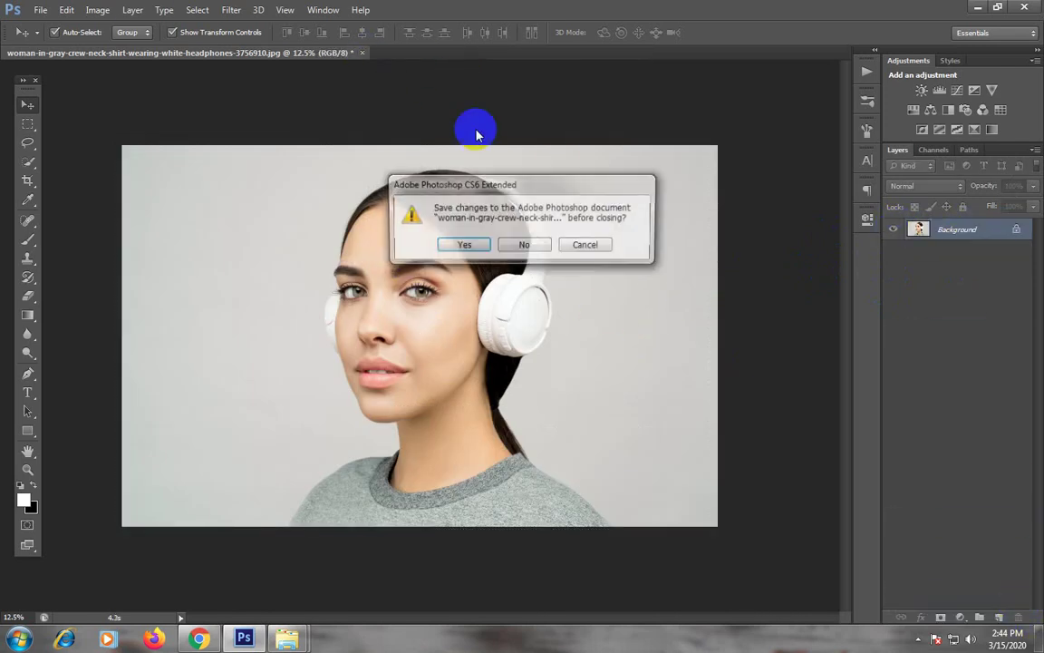
left_click(533, 242)
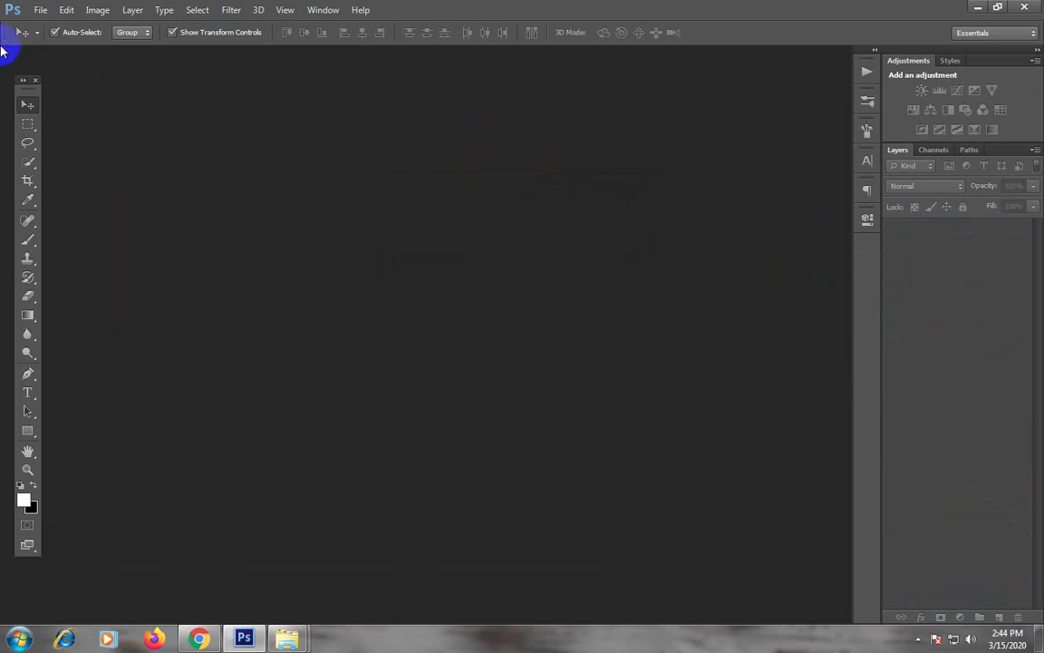
Load Wall Decor Photoshop Action.atn into the Actions panel and expand the set.
left_click(323, 10)
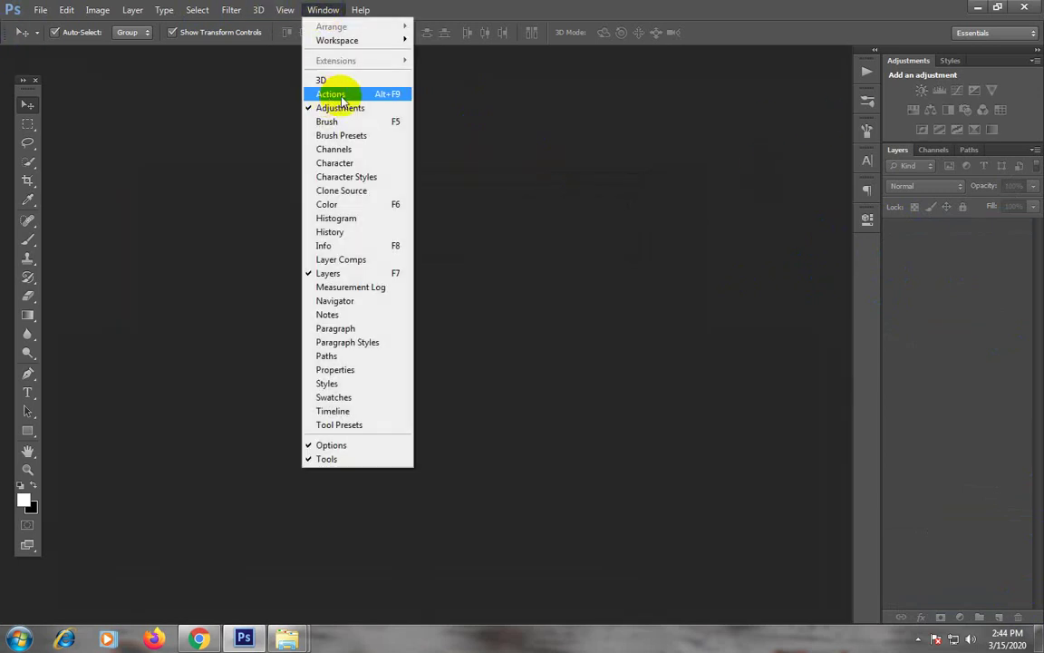
left_click(358, 93)
left_click(844, 60)
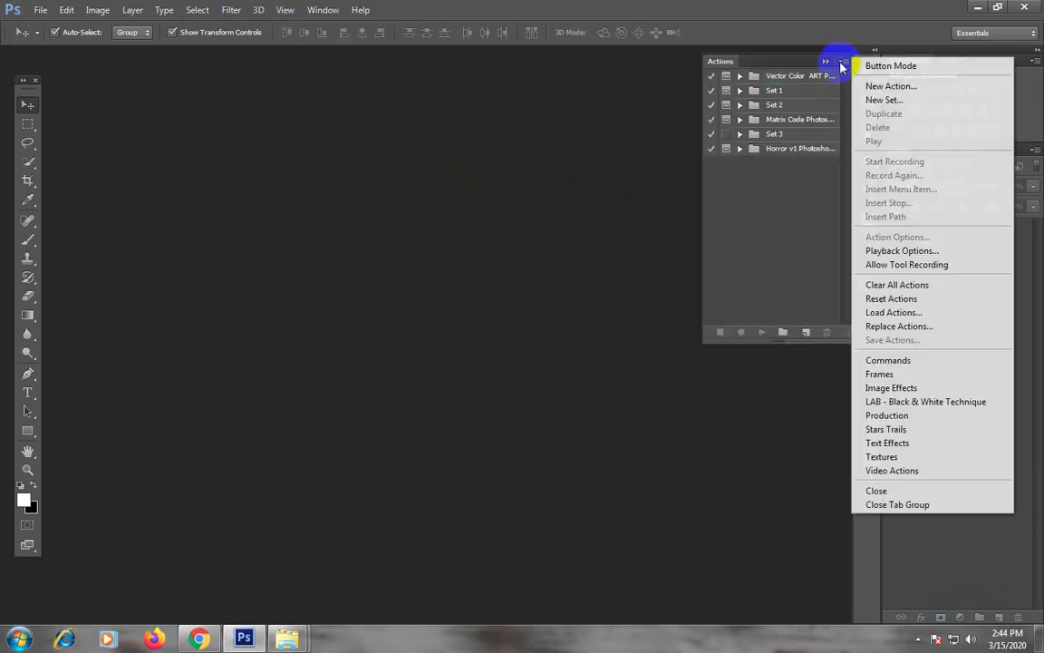
left_click(883, 312)
left_click(426, 190)
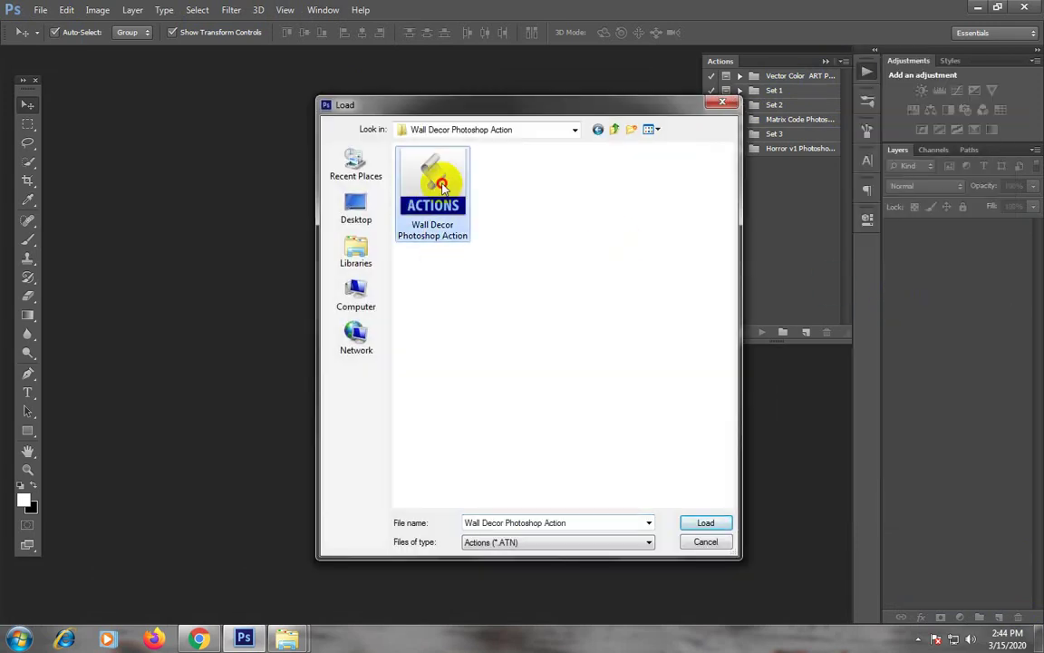
left_click(716, 526)
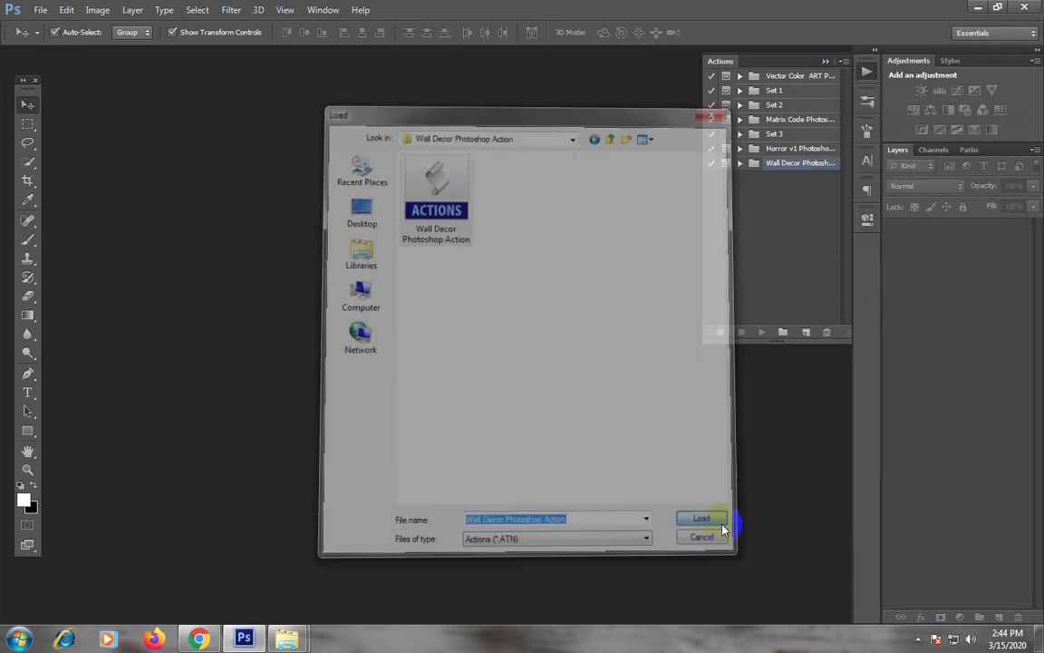
left_click(739, 163)
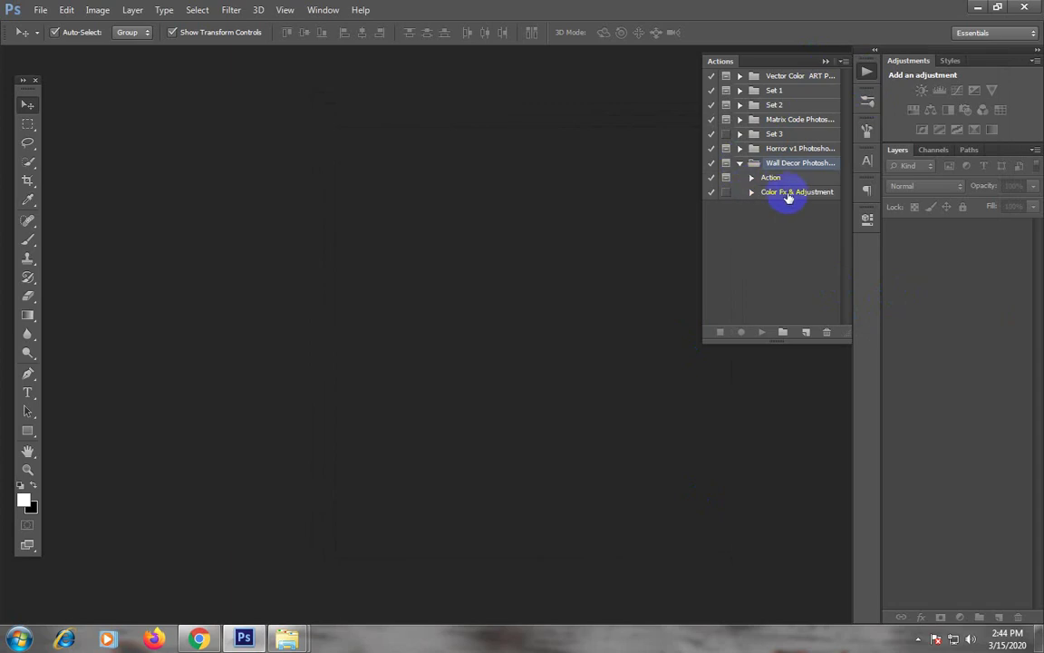
left_click(41, 10)
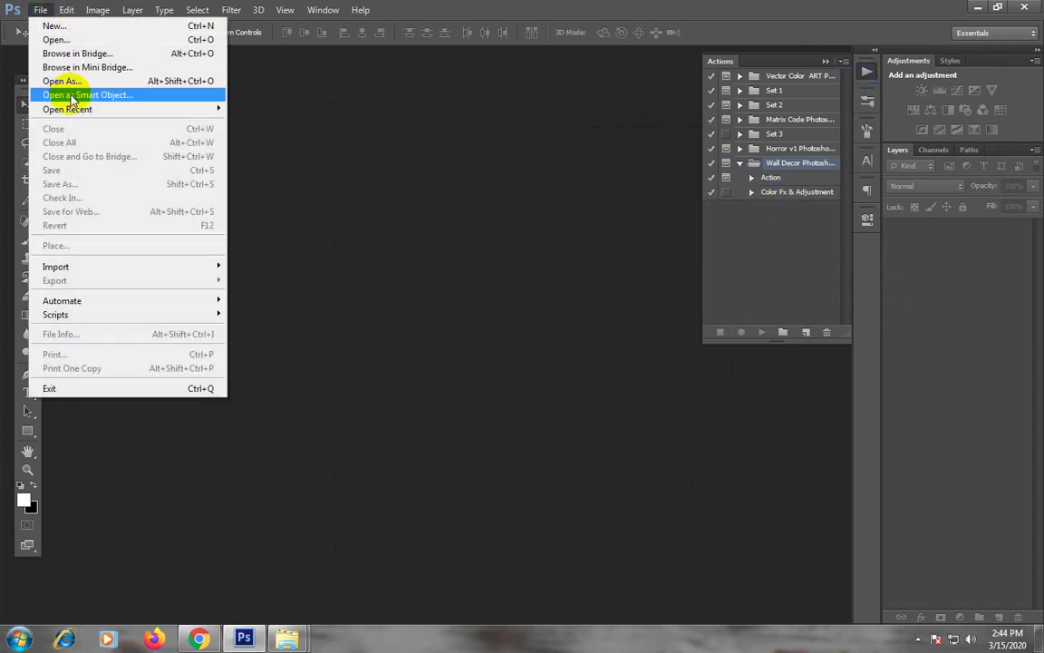
Open the bearded man's photo and play the Wall Decor 'Action' on it.
left_click(60, 39)
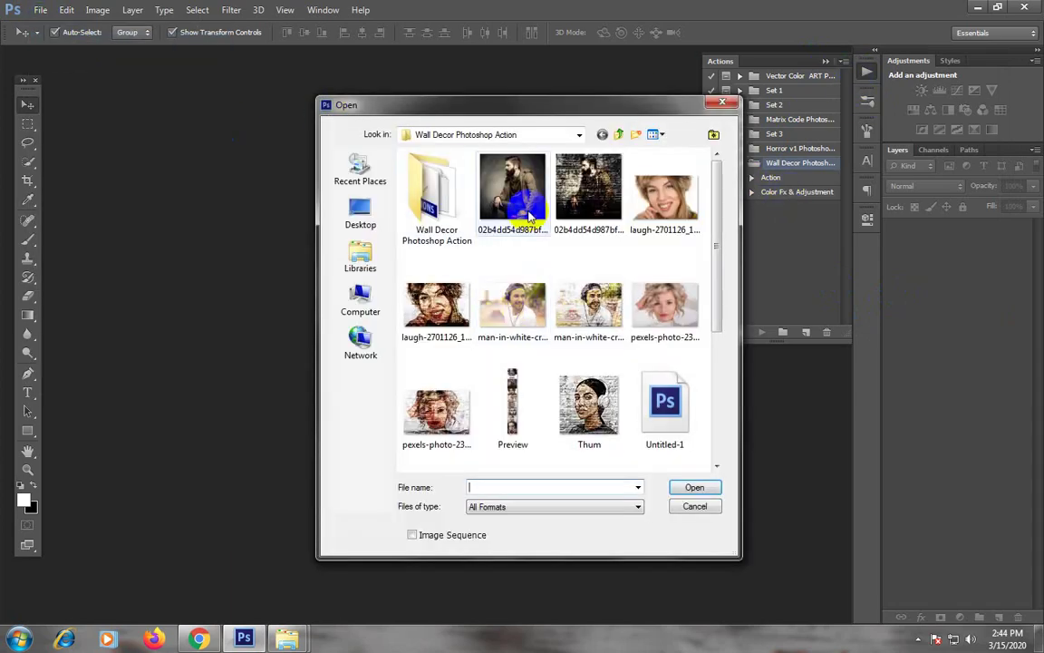
left_click(526, 187)
left_click(680, 487)
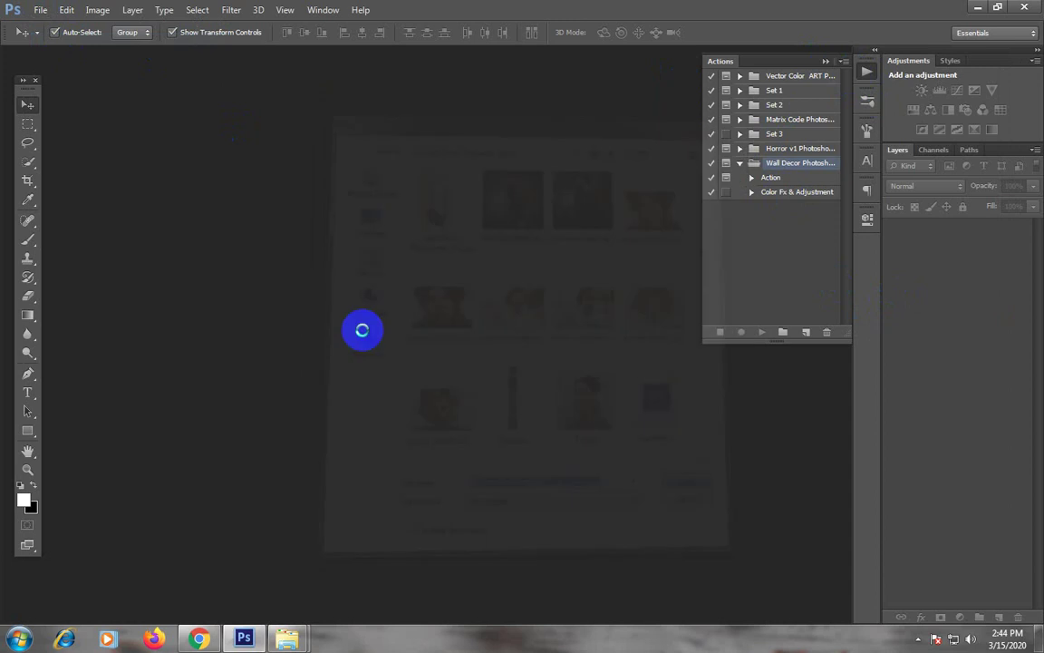
left_click(766, 178)
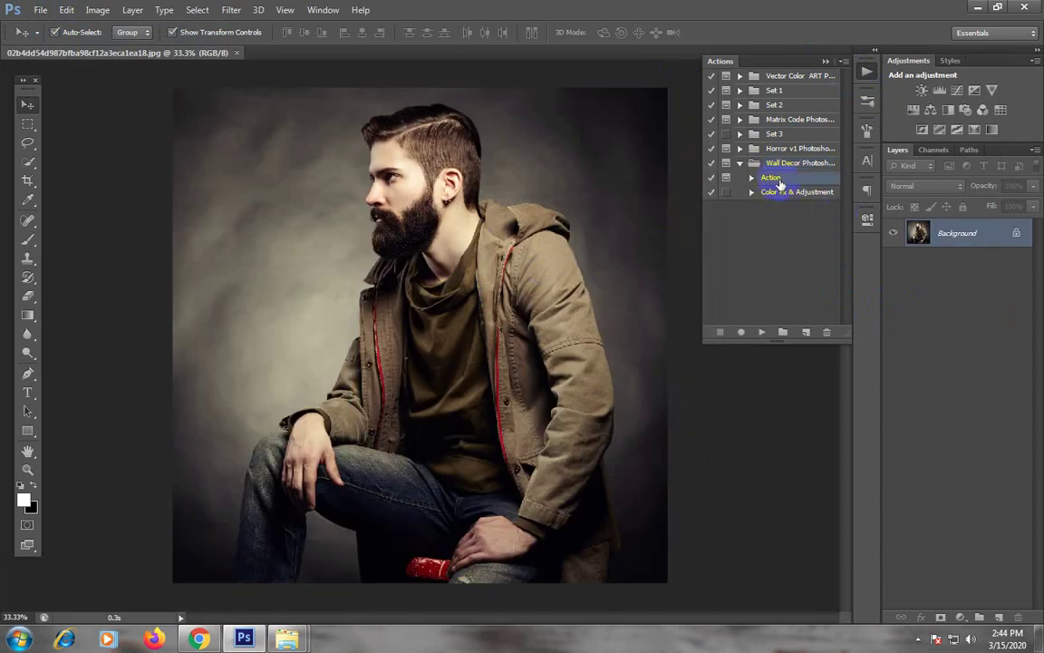
left_click(764, 332)
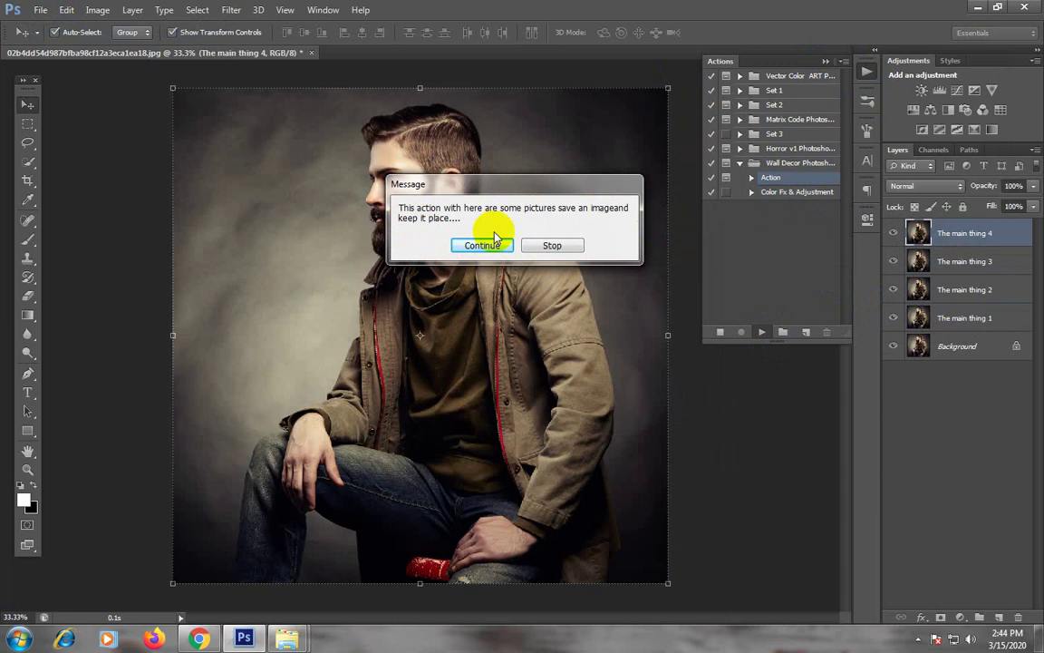
Continue past the action's message and place the brick wall photo from the Wall Decor folder.
left_click(482, 245)
double_click(437, 226)
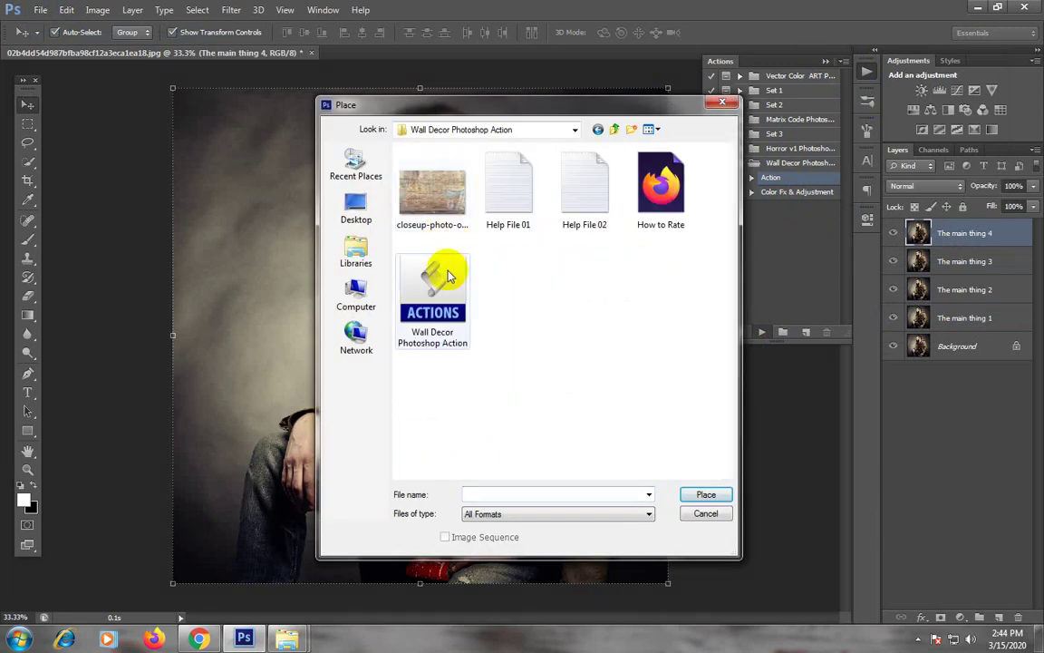
left_click(433, 204)
left_click(712, 495)
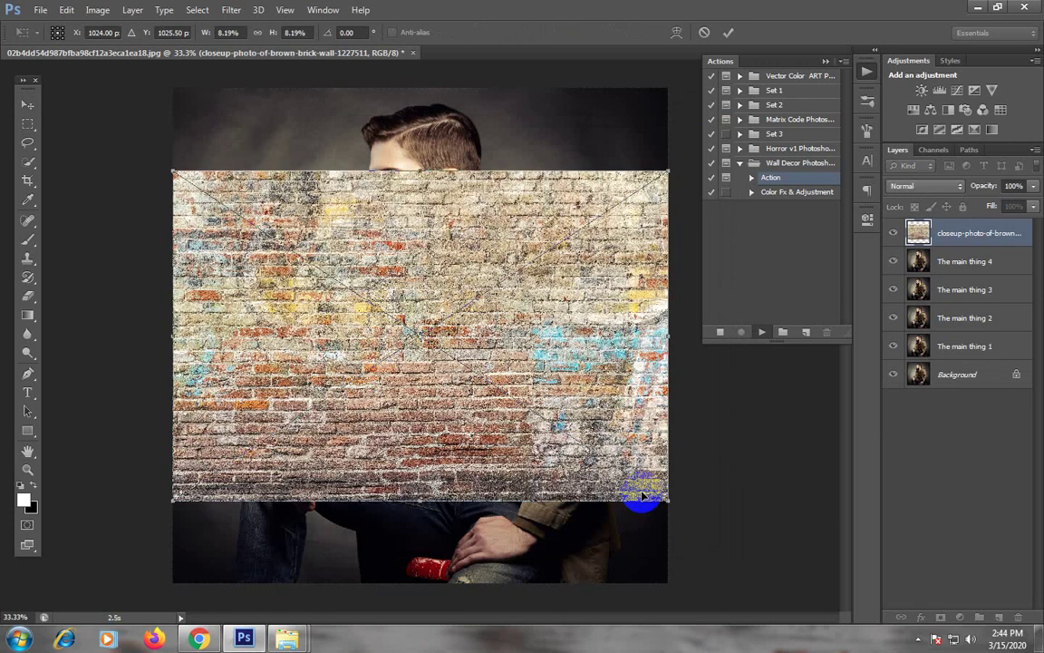
Move and enlarge the brick wall to cover the whole canvas, then commit the transform.
key("ctrl+minus")
left_click_drag(397, 290, 397, 230)
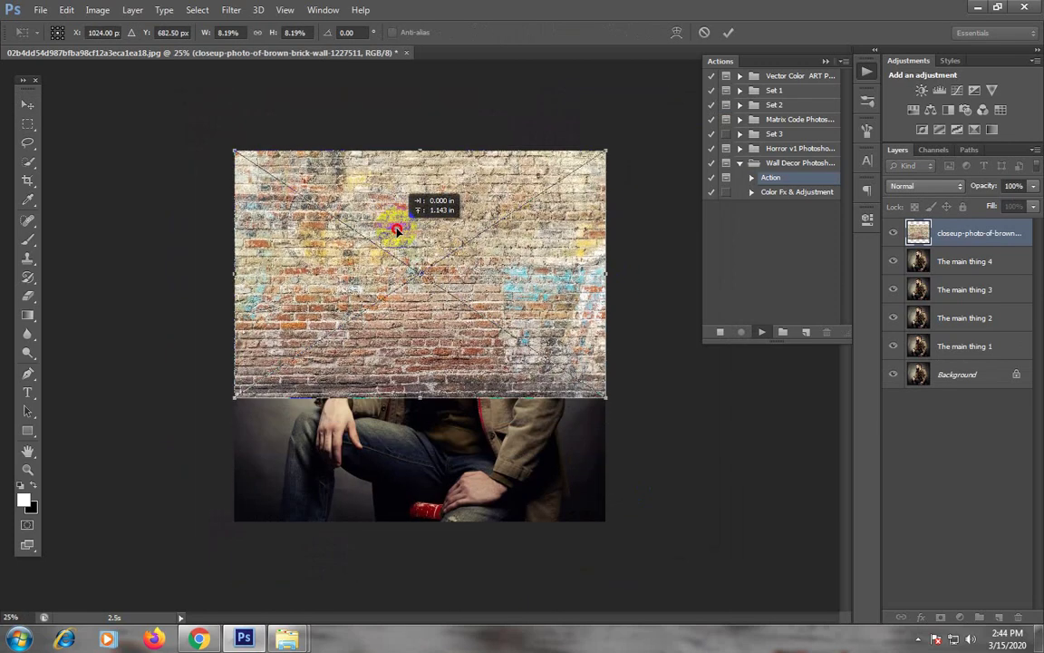
left_click_drag(605, 397, 705, 536)
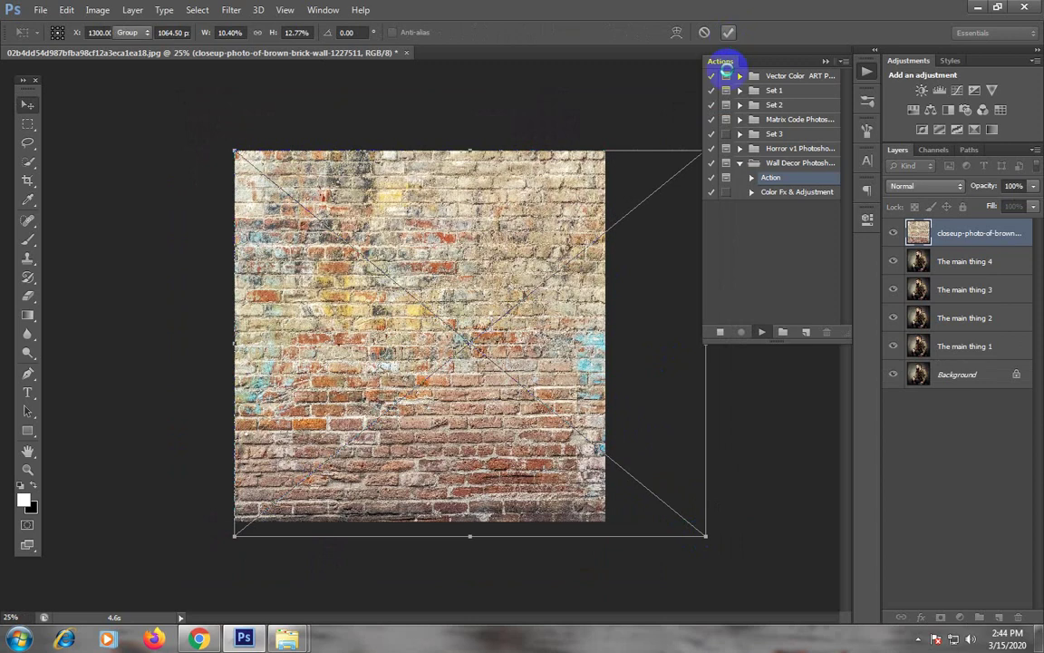
left_click(727, 72)
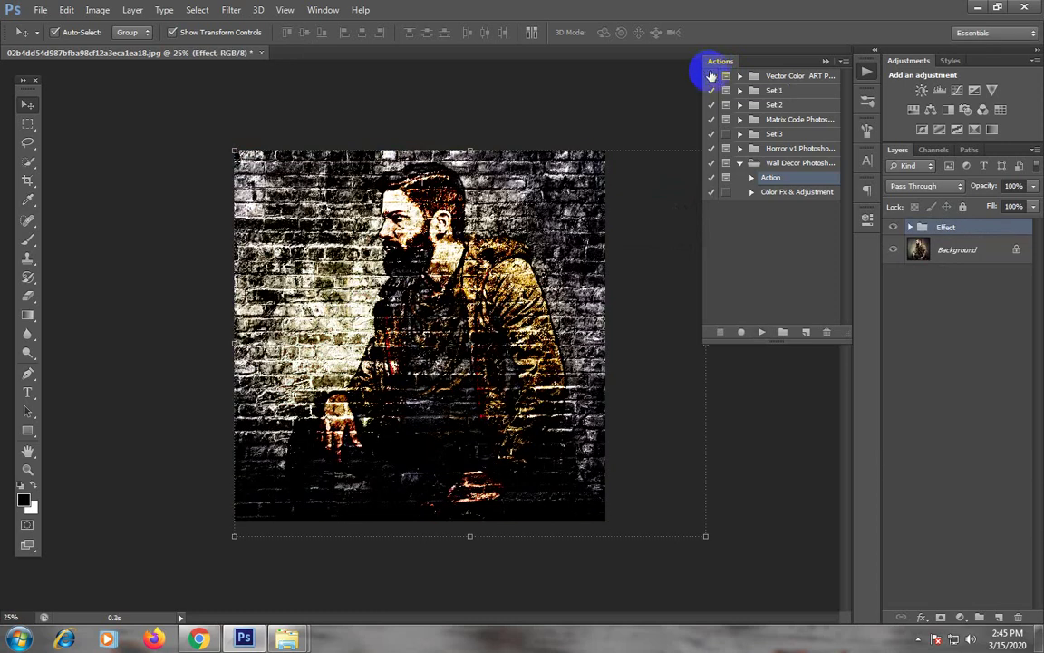
Zoom in and back out to inspect the bearded man's finished brick-wall painting.
key("ctrl+plus")
key("ctrl+minus")
Play the Color Fx & Adjustment action from the Wall Decor set.
left_click(798, 193)
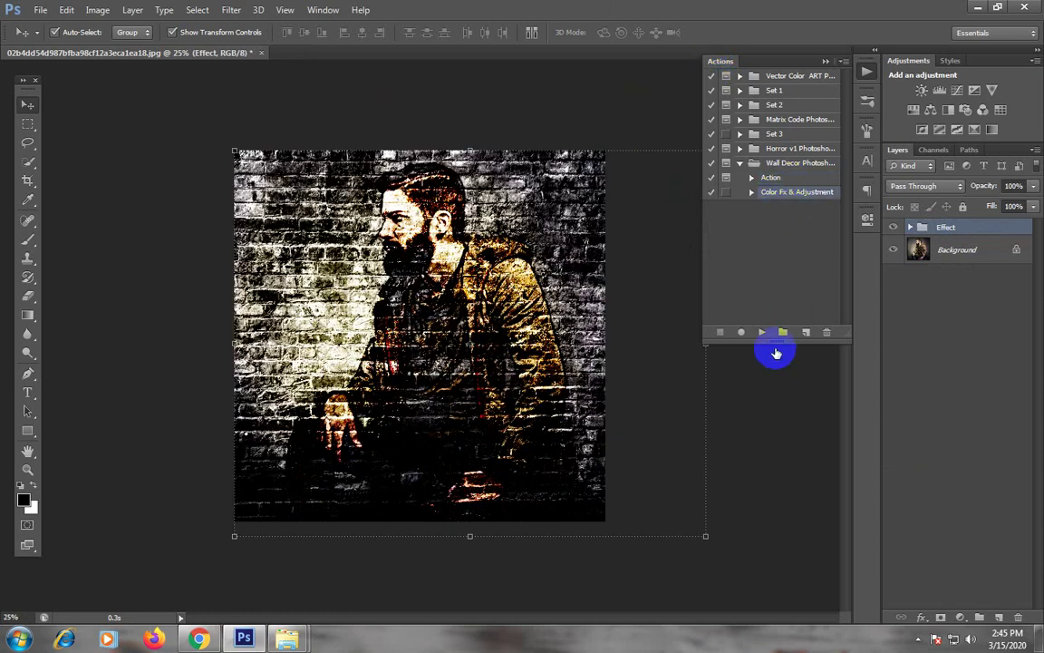
left_click(761, 331)
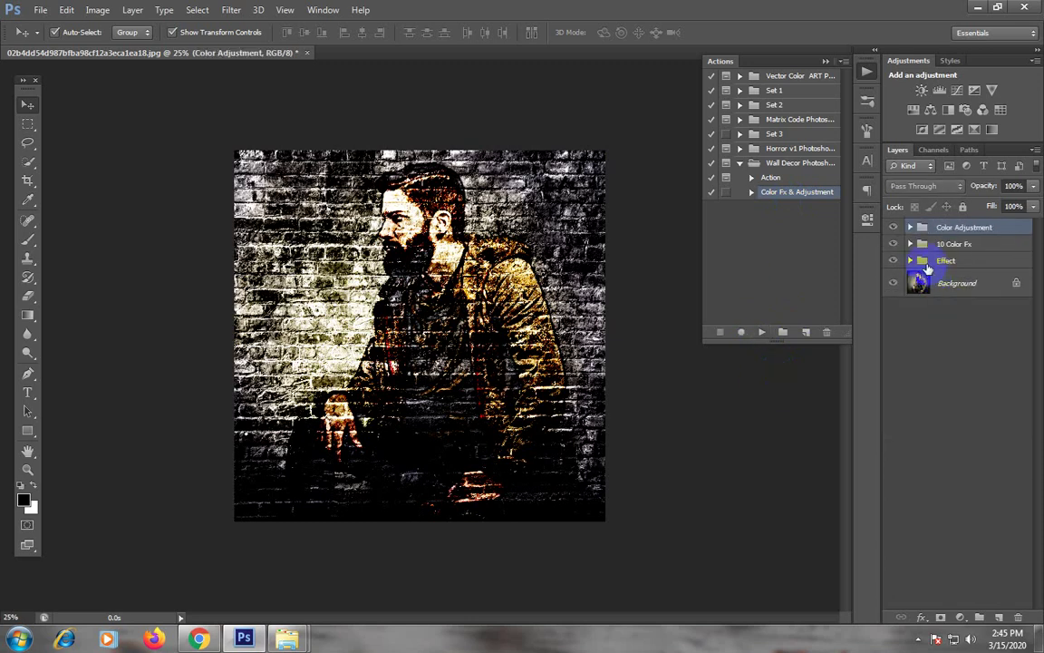
Give the Effect group's Brightness/Contrast layer brightness 84 and contrast -10.
left_click(910, 262)
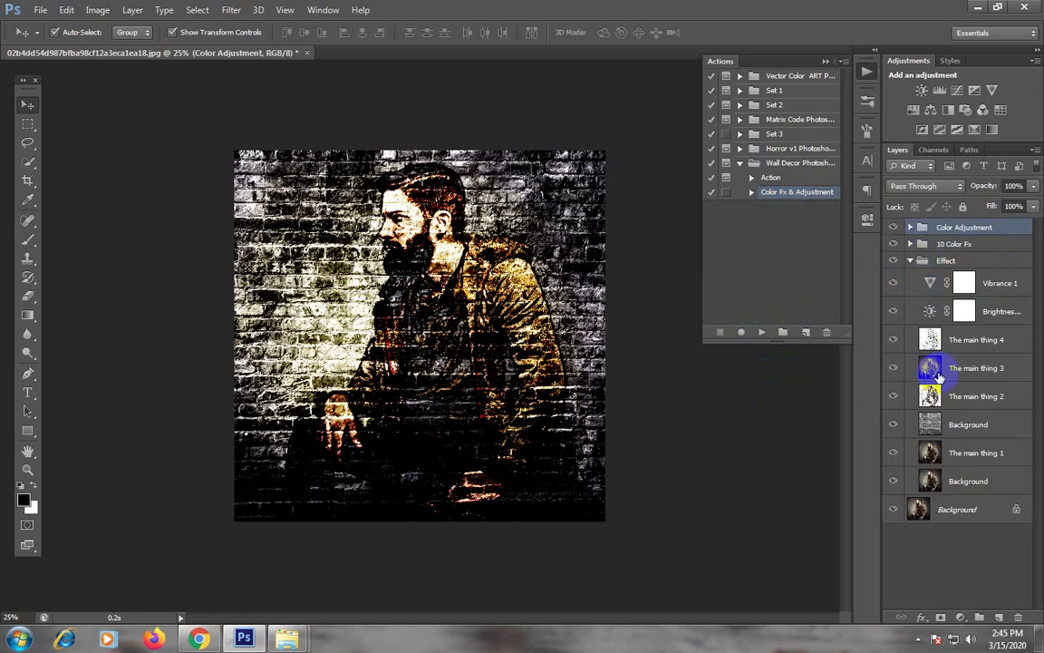
double_click(930, 311)
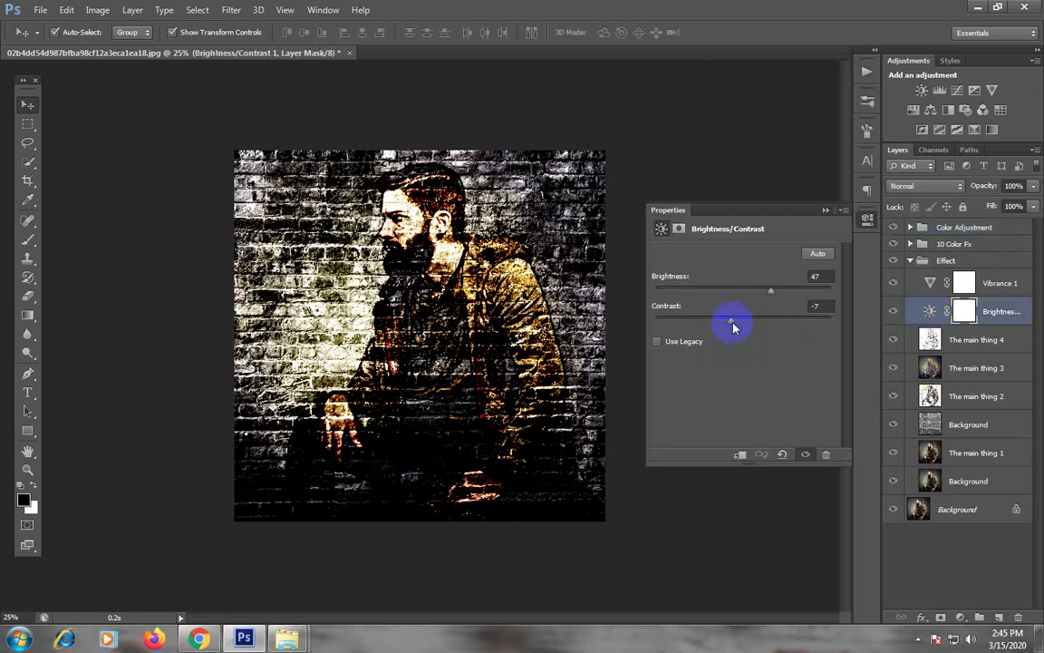
left_click_drag(733, 327, 714, 324)
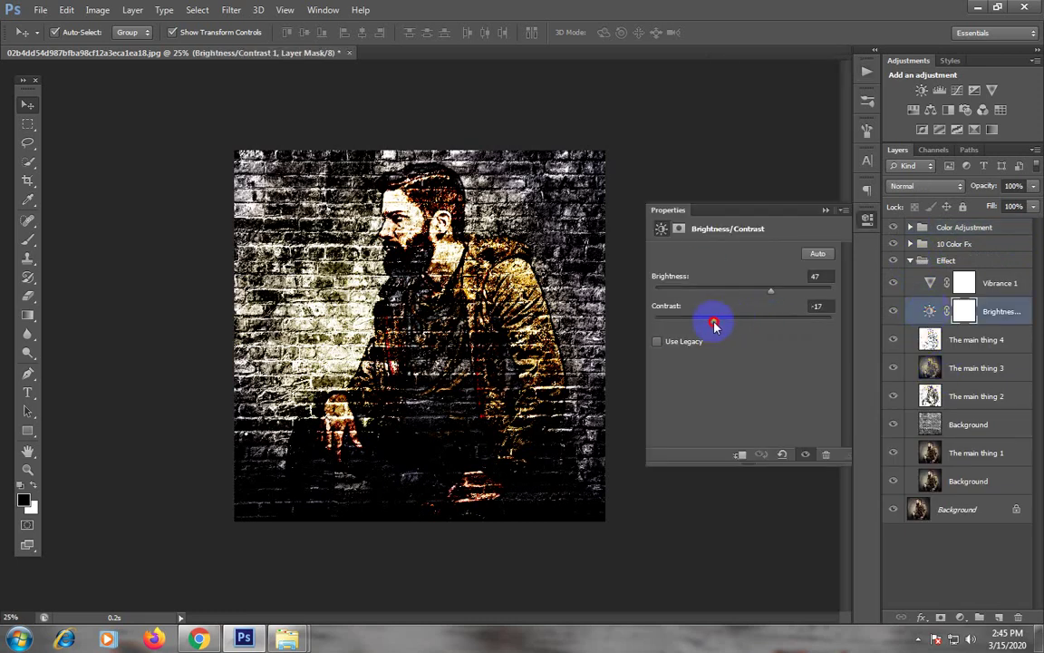
left_click_drag(769, 291, 797, 292)
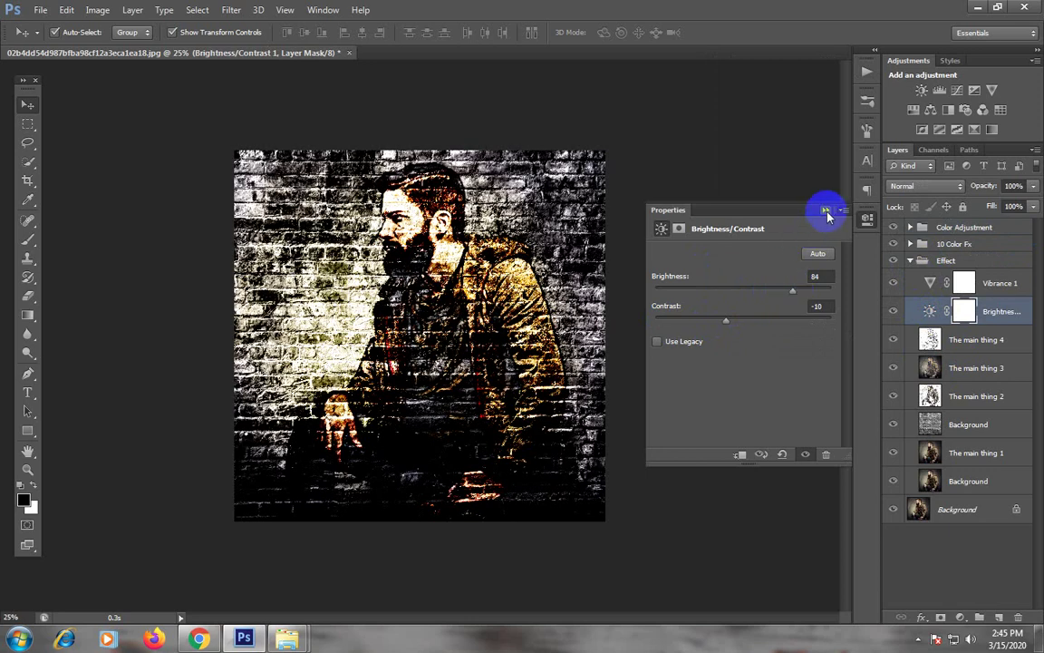
left_click(825, 210)
left_click(910, 260)
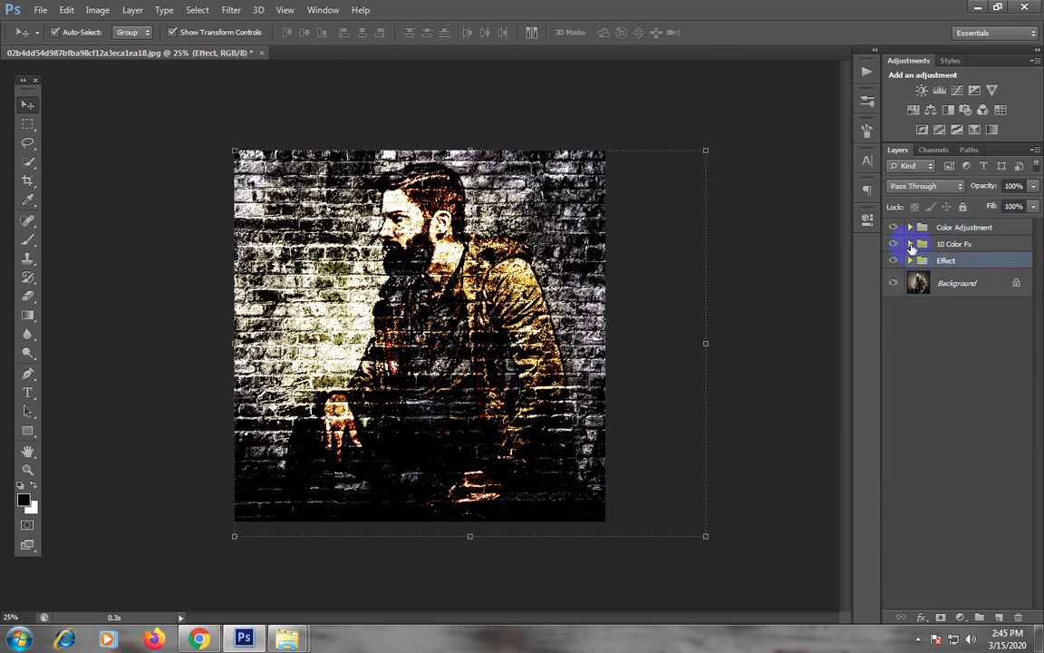
Preview the Color Fx 10, 9, 8 and blue Color Fx 7 variants, hiding each again.
left_click(910, 244)
left_click(894, 260)
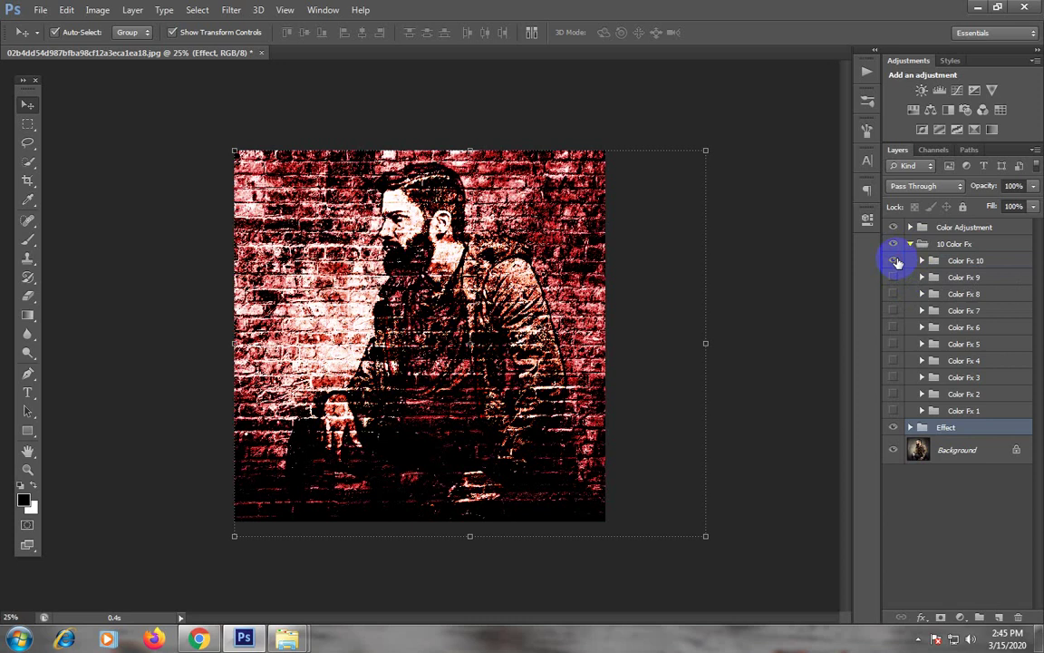
left_click(895, 261)
left_click(894, 277)
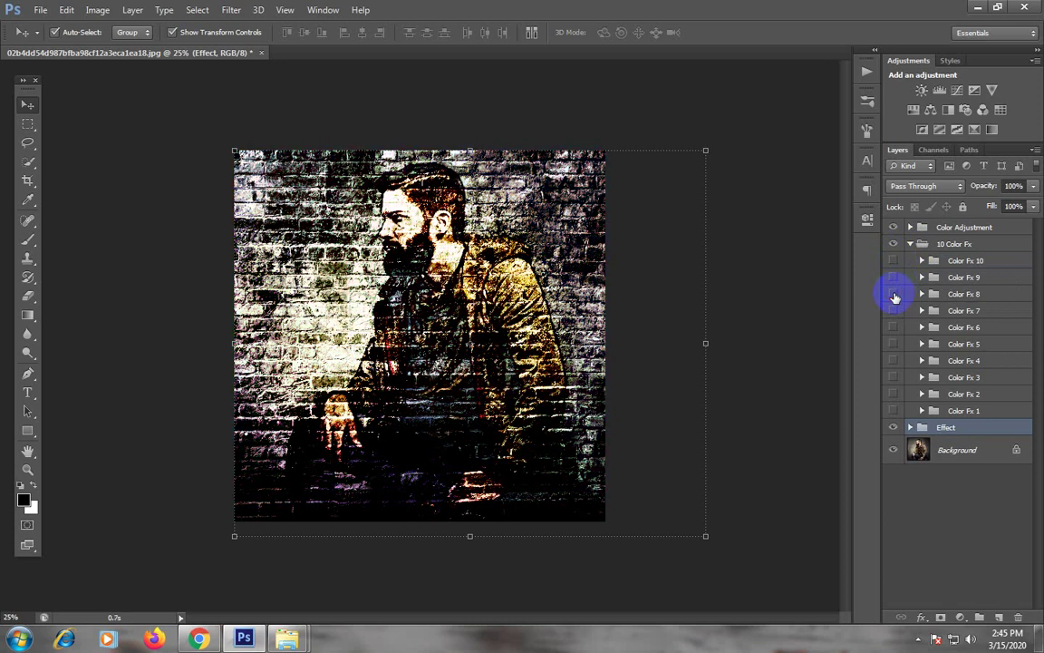
left_click(894, 295)
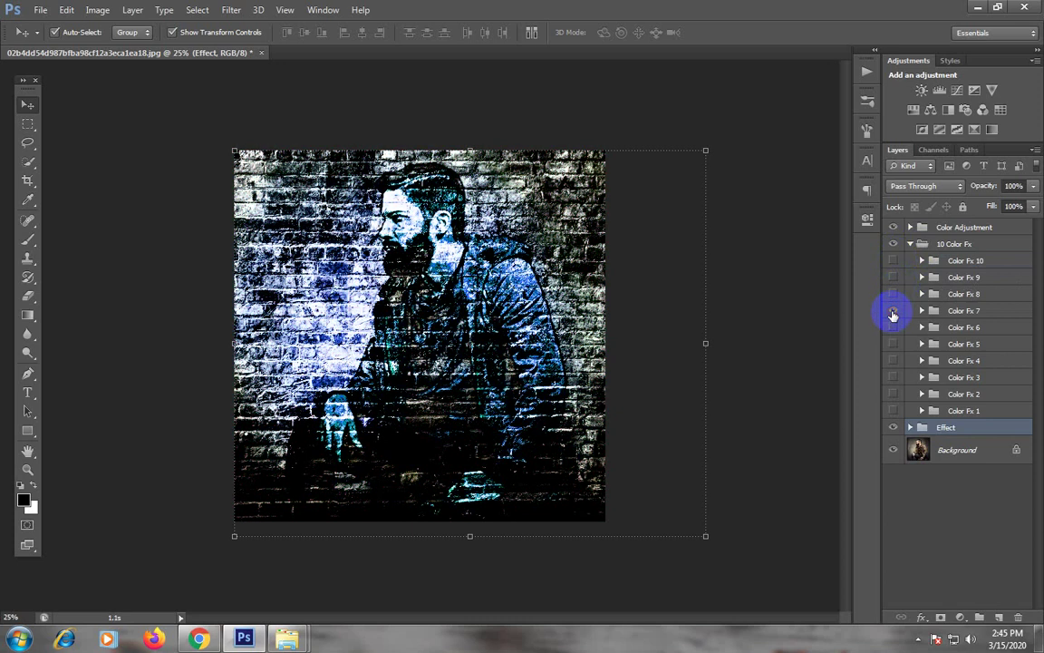
left_click(893, 312)
Preview the yellow Color Fx 5 and orange-brown variants, hide them, and close the document.
left_click(893, 327)
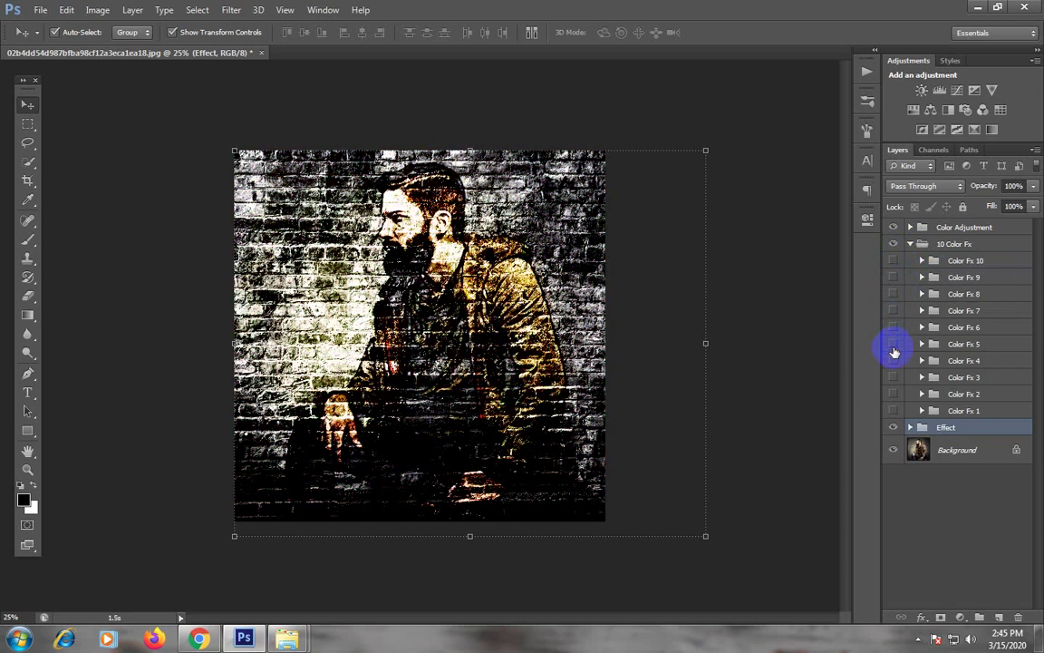
left_click(895, 361)
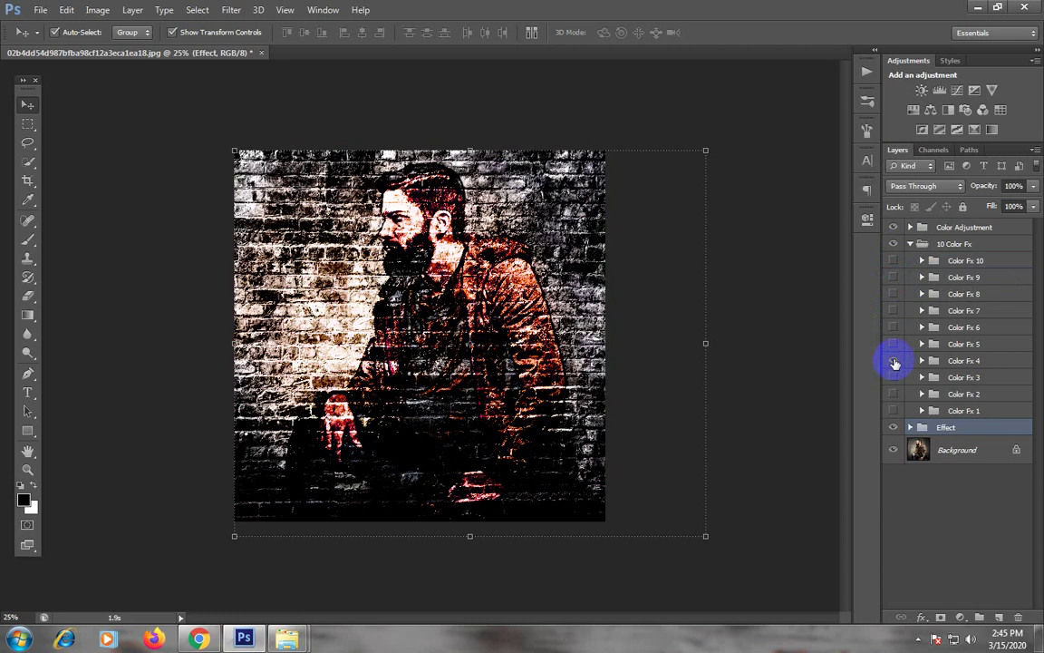
left_click(893, 377)
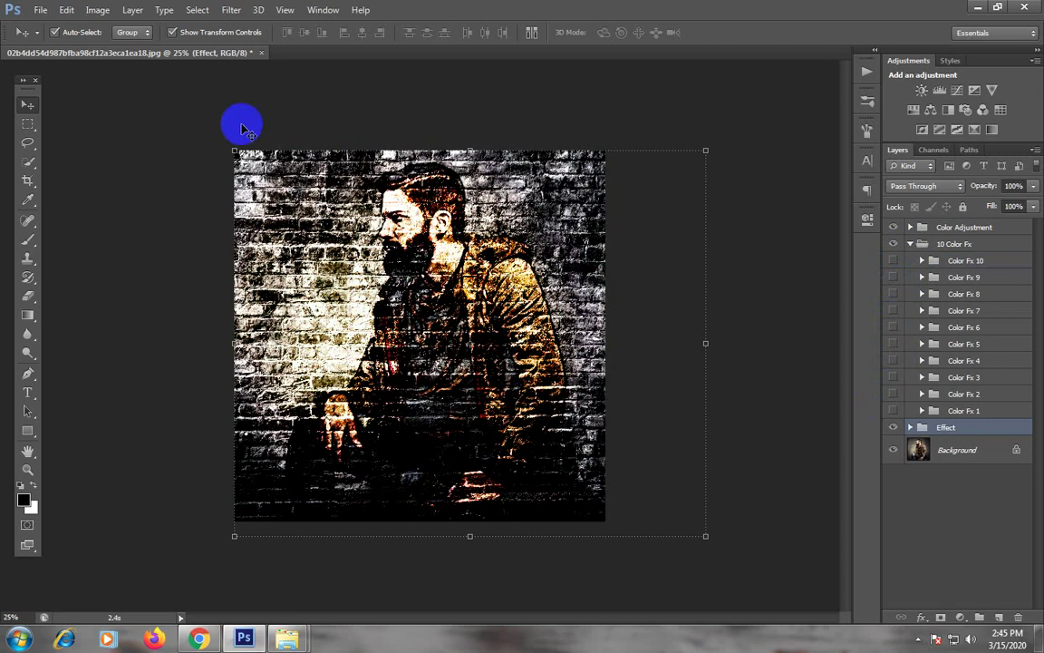
left_click(256, 70)
left_click(236, 53)
Discard the sketch changes and open man-in-white-crew-neck-shirt-wearing-black-headphones-3779660.jpg.
left_click(533, 254)
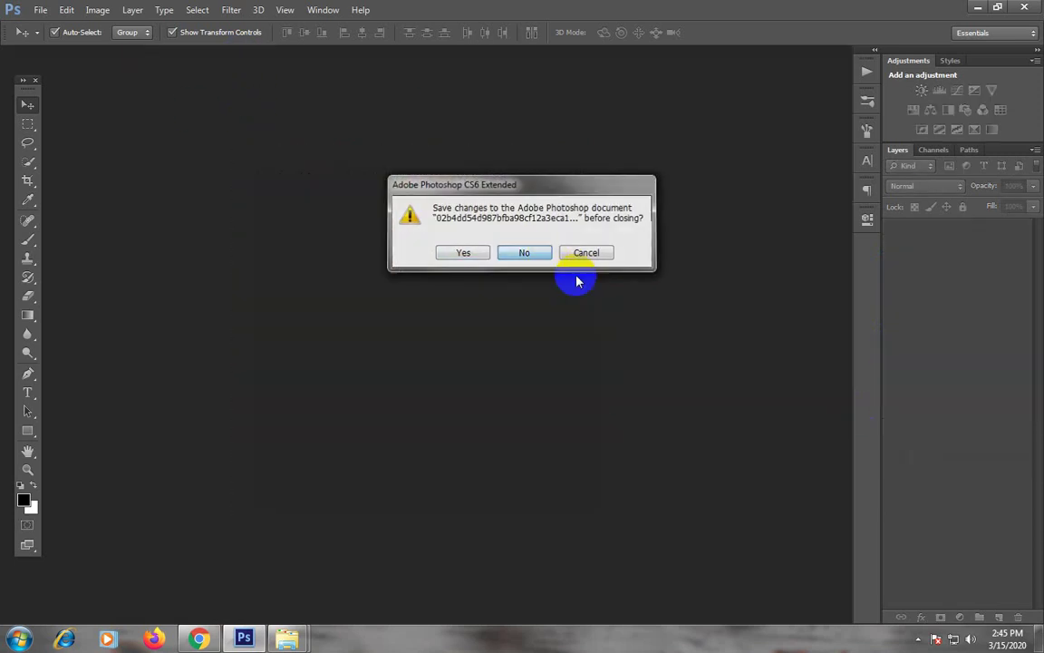
left_click(41, 10)
left_click(54, 38)
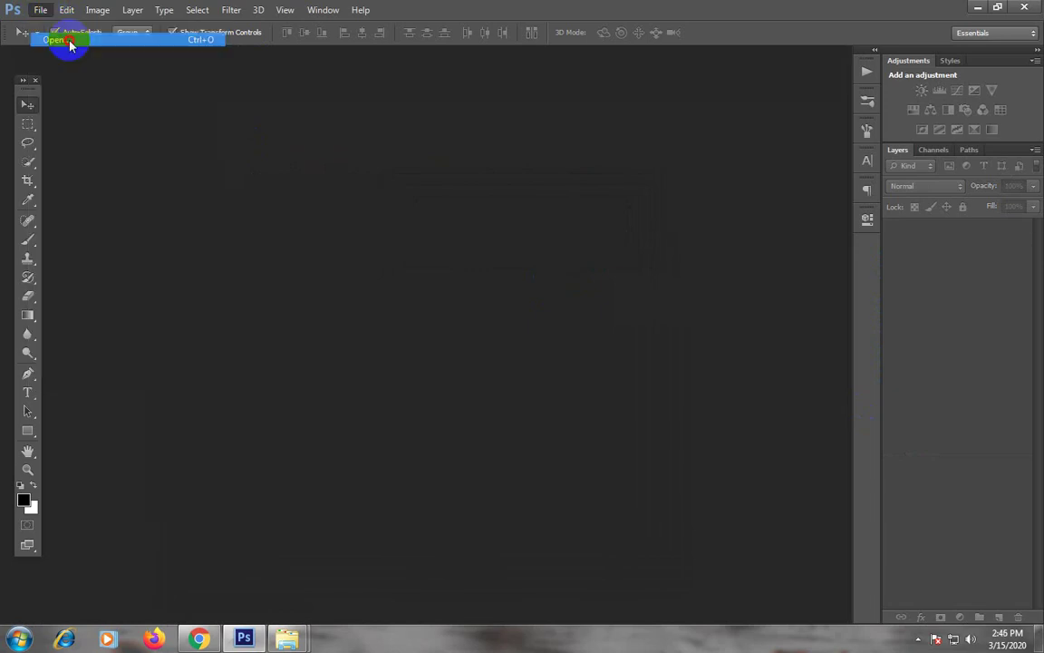
left_click(619, 134)
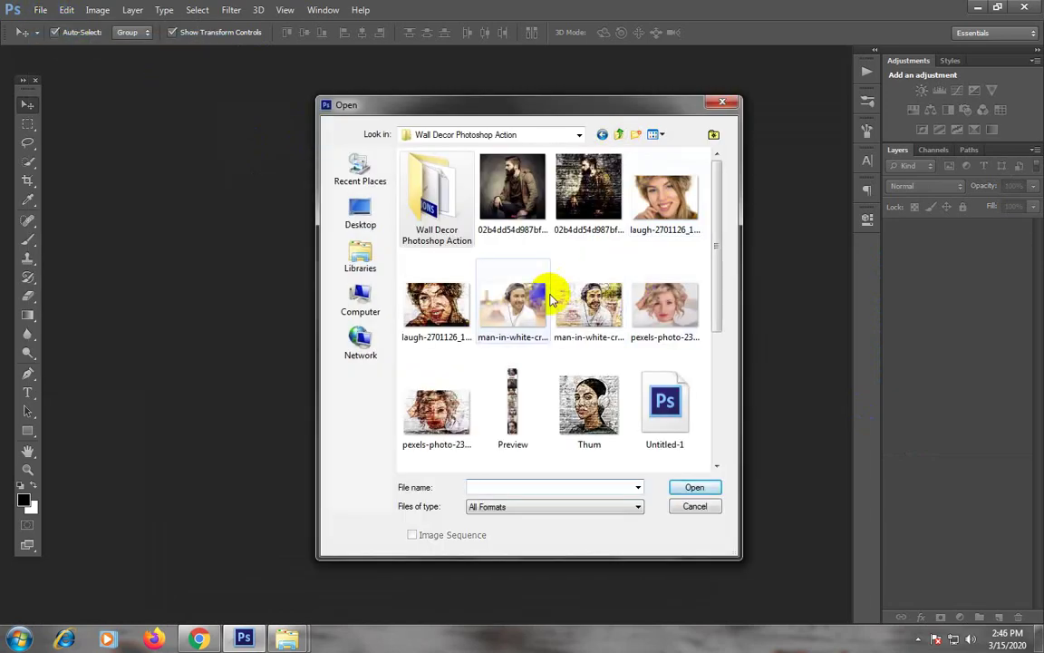
left_click(533, 304)
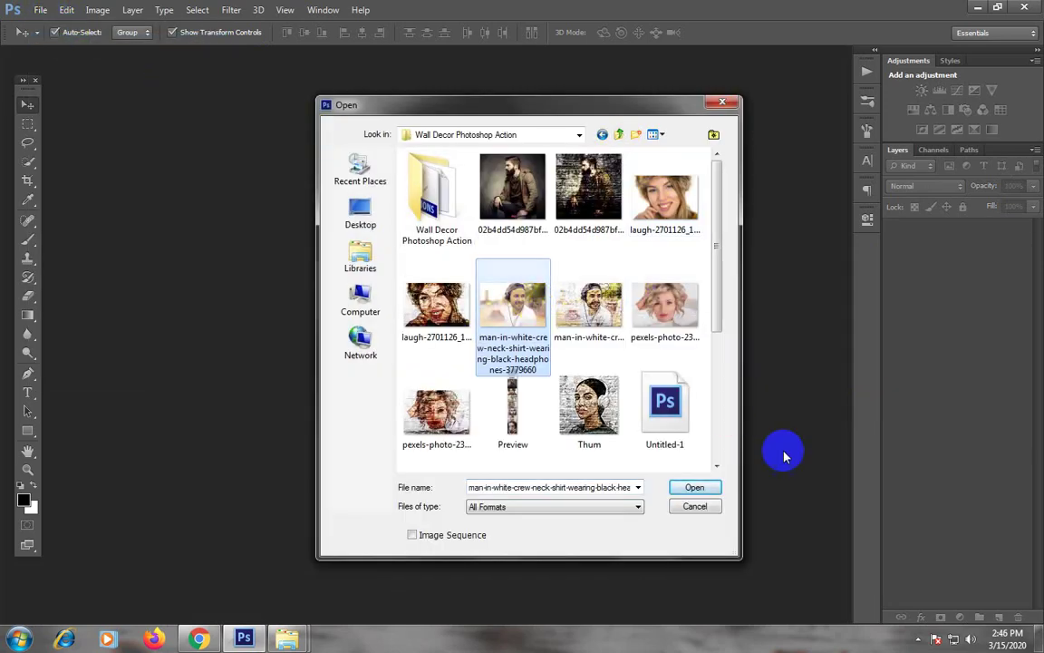
left_click(691, 484)
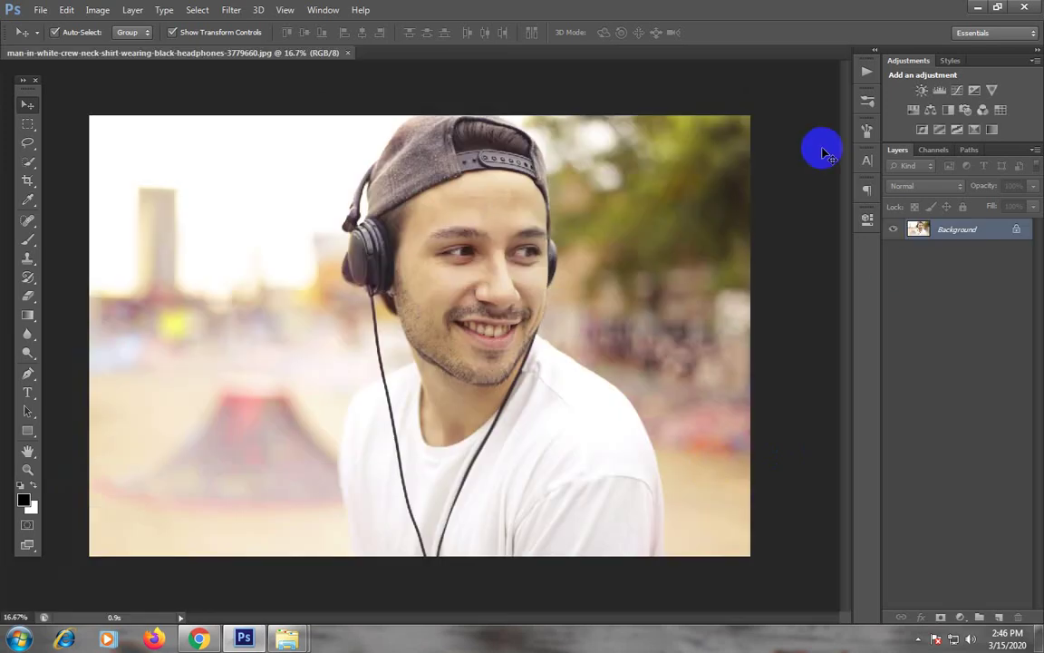
Play the Wall Decor 'Action' on the headphones photo.
left_click(868, 72)
left_click(771, 177)
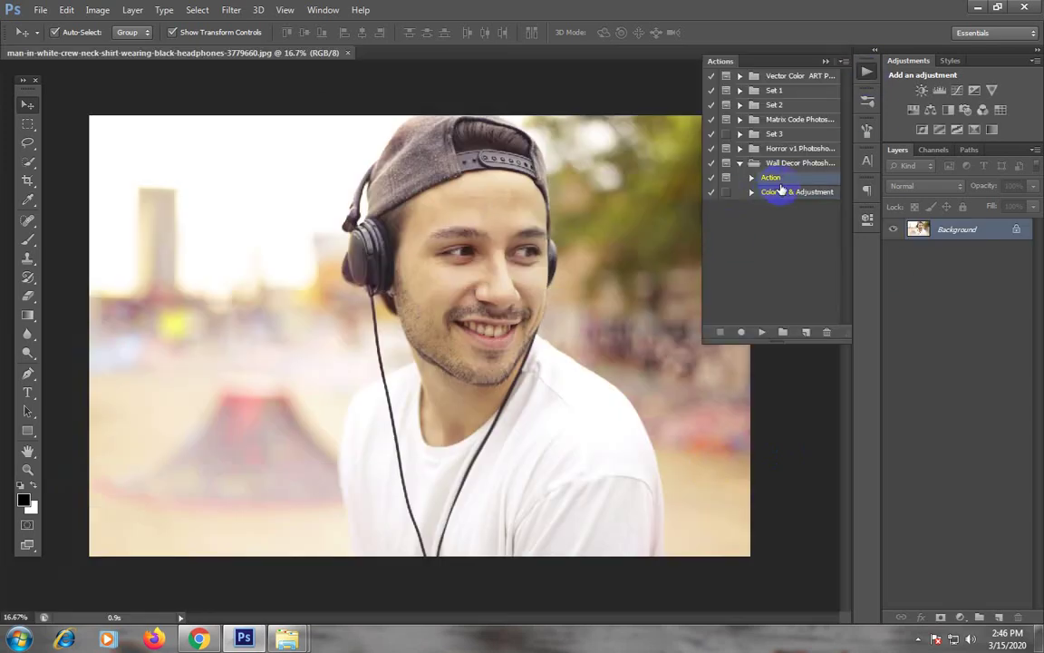
left_click(763, 333)
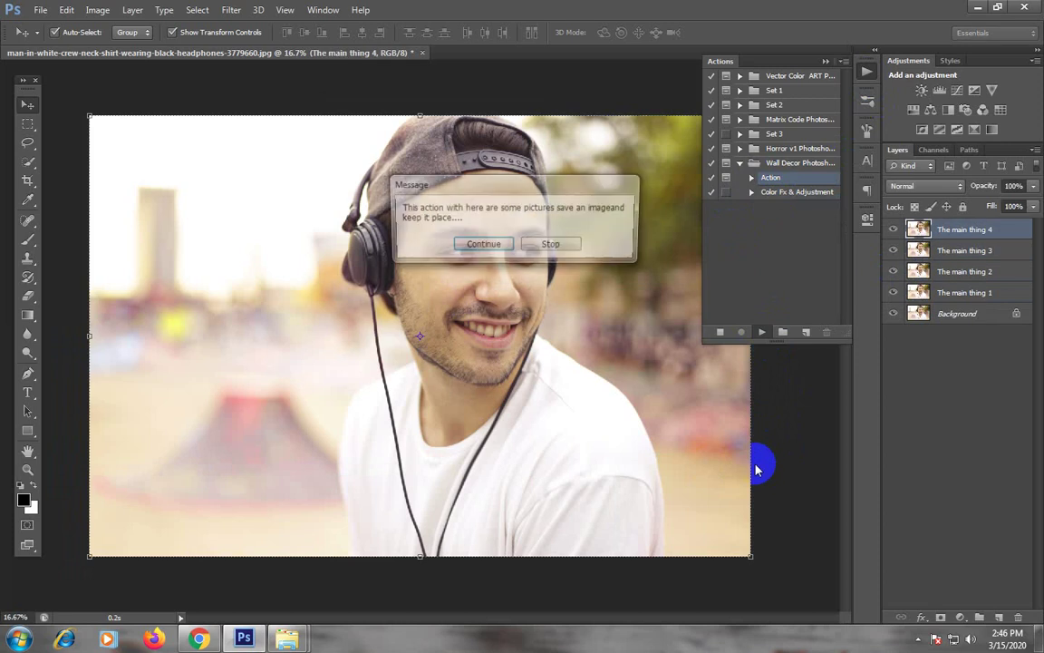
Continue past the message, then place and commit the brick wall image.
left_click(490, 246)
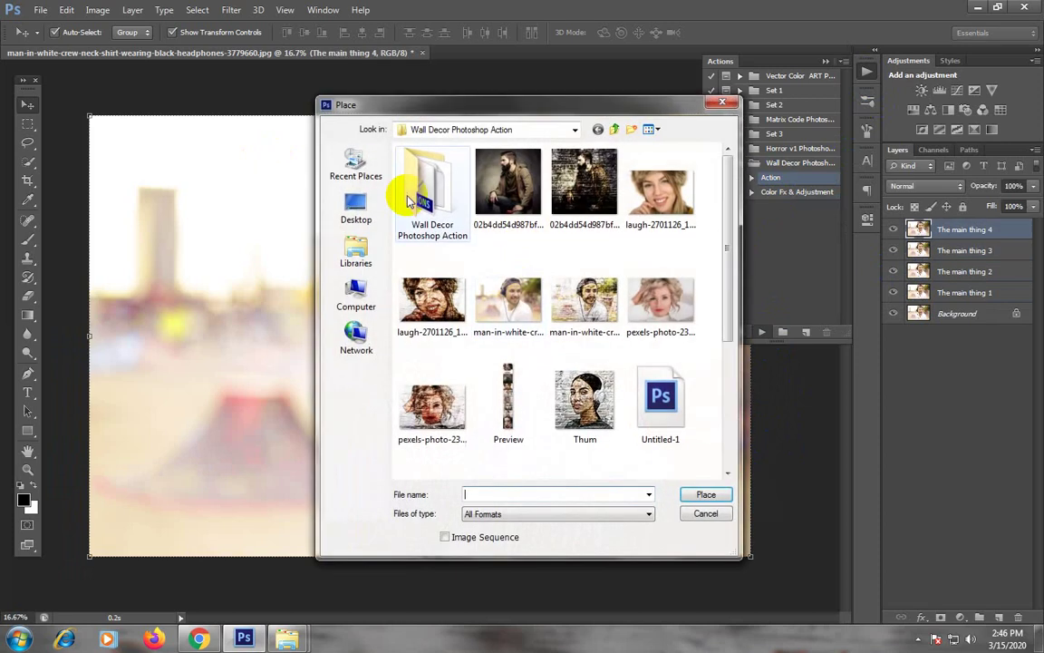
double_click(408, 186)
double_click(432, 192)
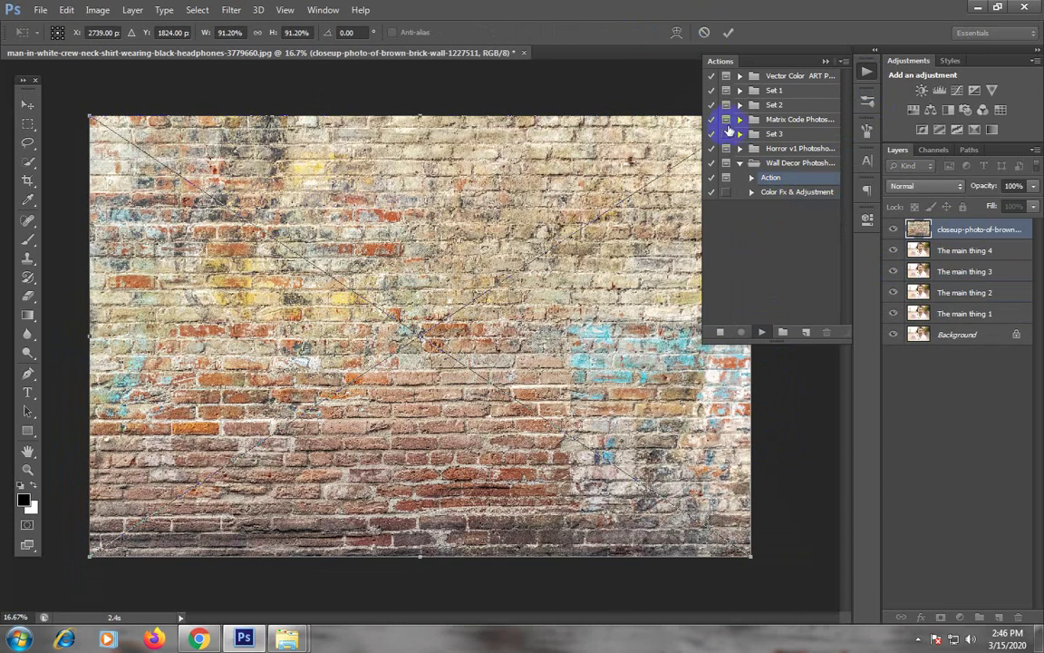
key("Return")
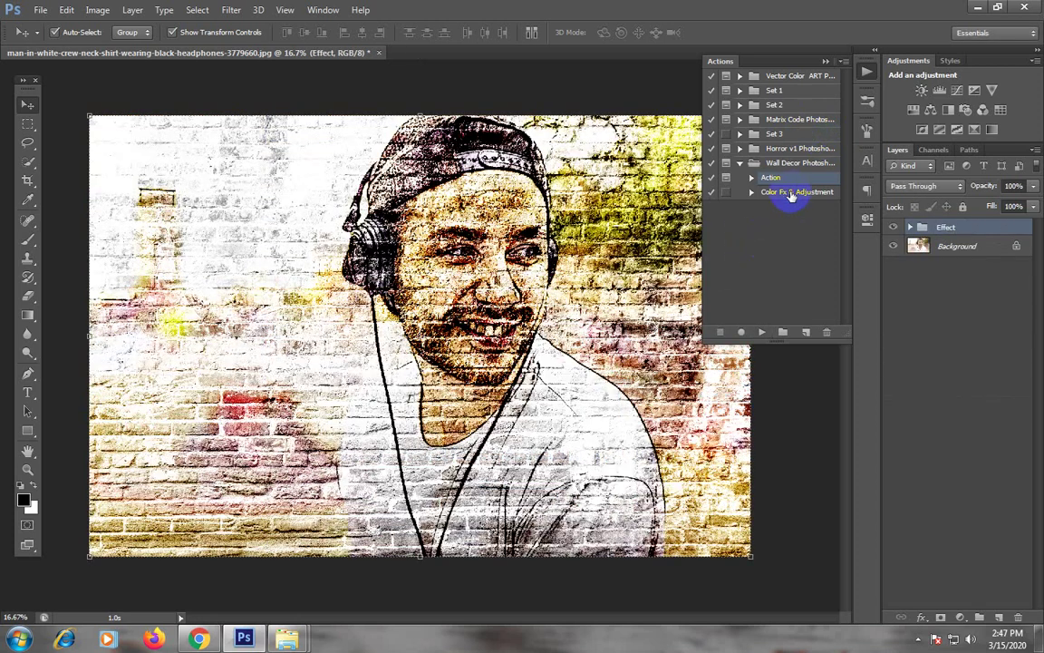
Play the Color Fx & Adjustment action, then show and expand the red Color Fx 10 variant.
left_click(792, 194)
left_click(757, 331)
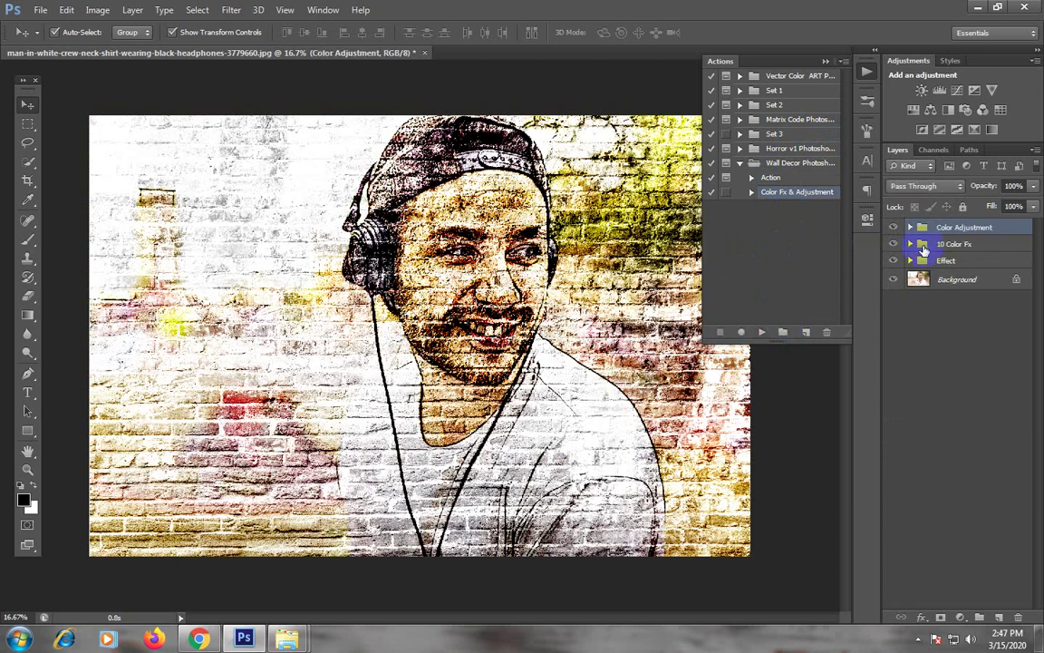
left_click(911, 245)
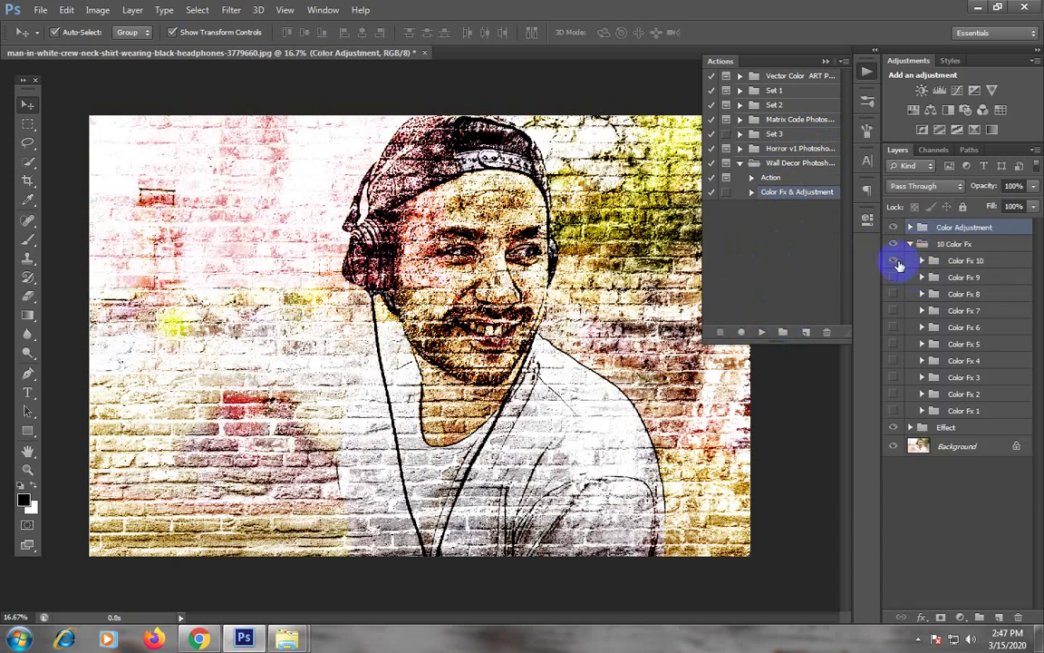
left_click(894, 261)
left_click(895, 261)
left_click(921, 262)
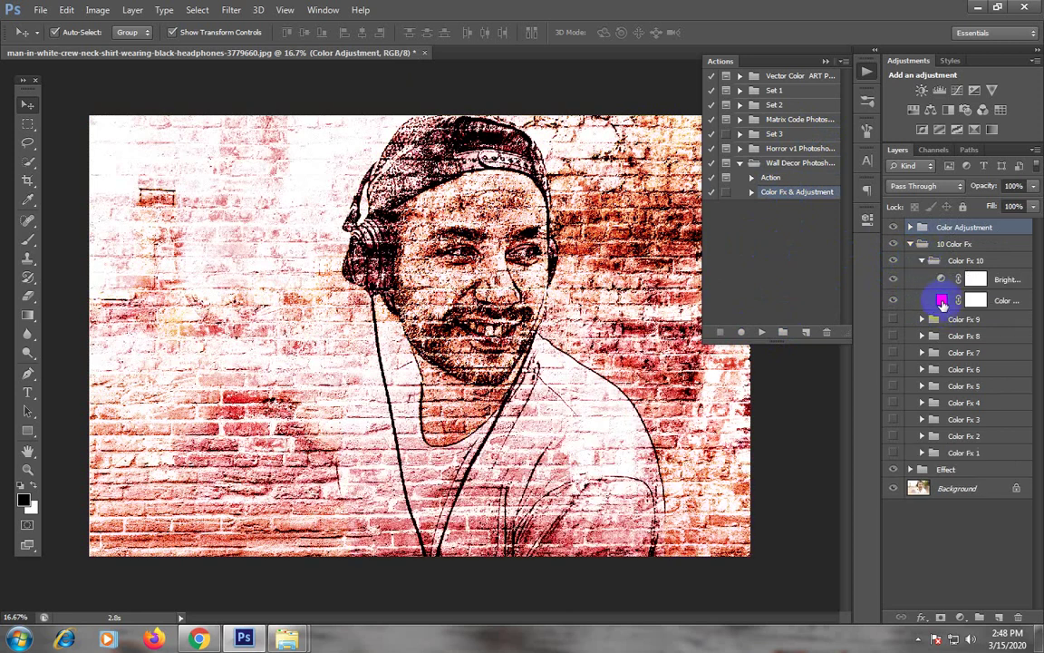
Change Color Fx 10's fill from red to gold (c1a314), then preview Color Fx 9 instead.
double_click(939, 300)
left_click(752, 184)
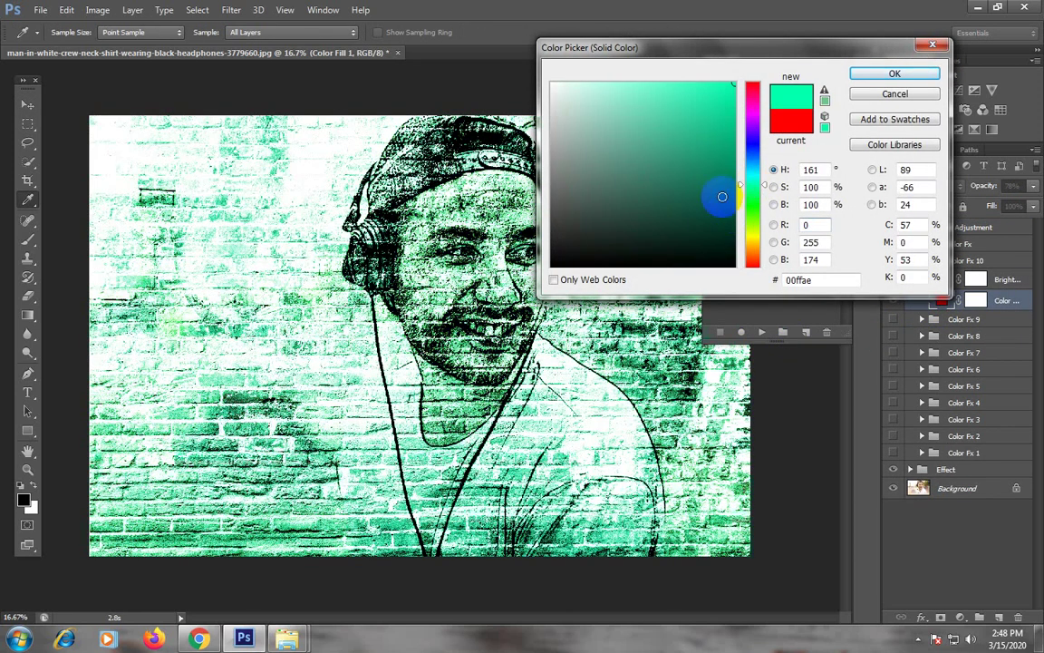
mouse_move(759, 181)
left_mouse_down()
mouse_move(768, 168)
mouse_move(754, 95)
left_mouse_up()
left_click(752, 108)
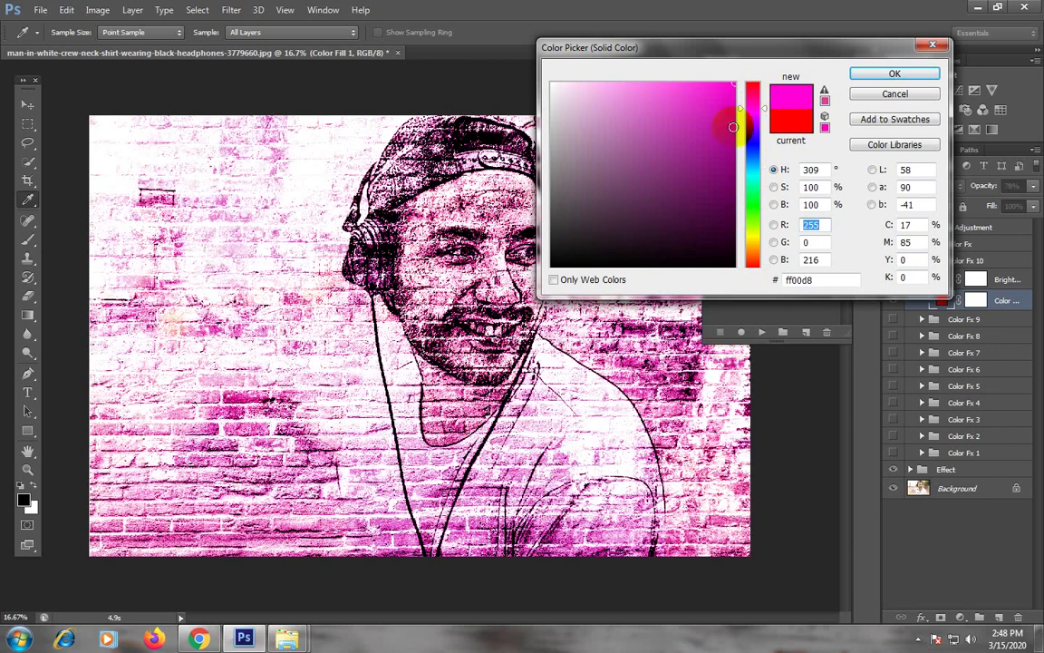
left_click(715, 127)
left_click(759, 260)
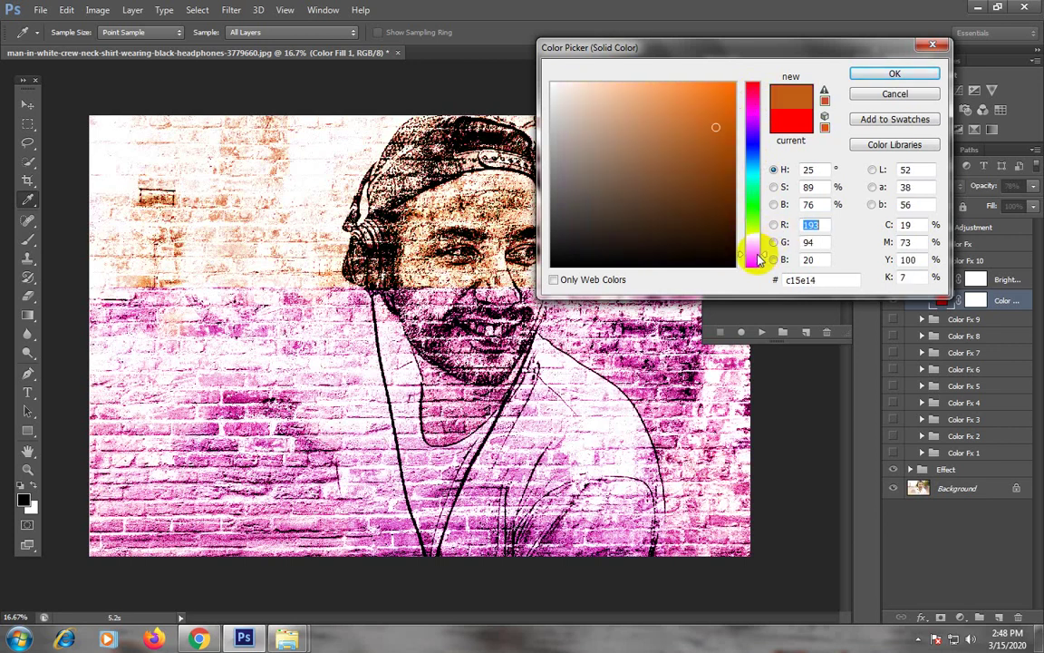
left_click_drag(760, 260, 751, 241)
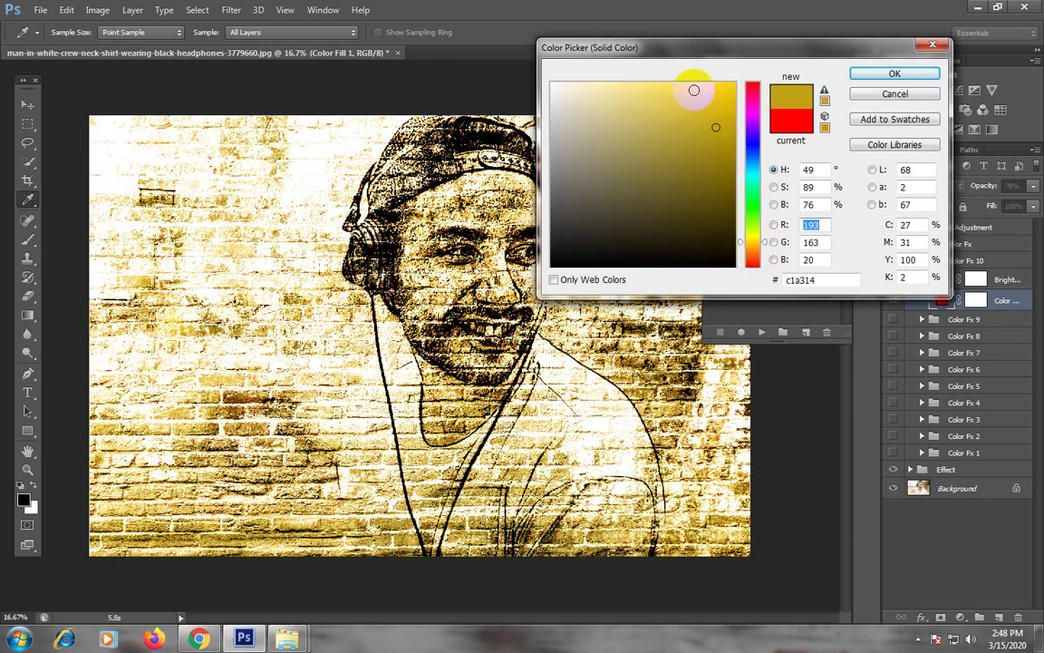
left_click(894, 73)
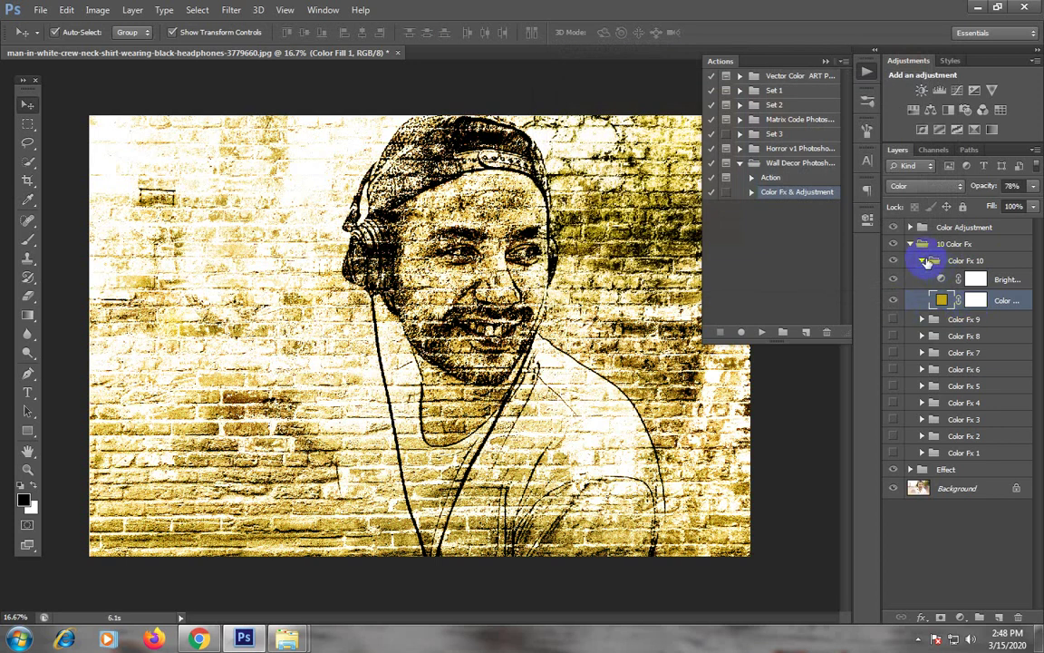
left_click(894, 261)
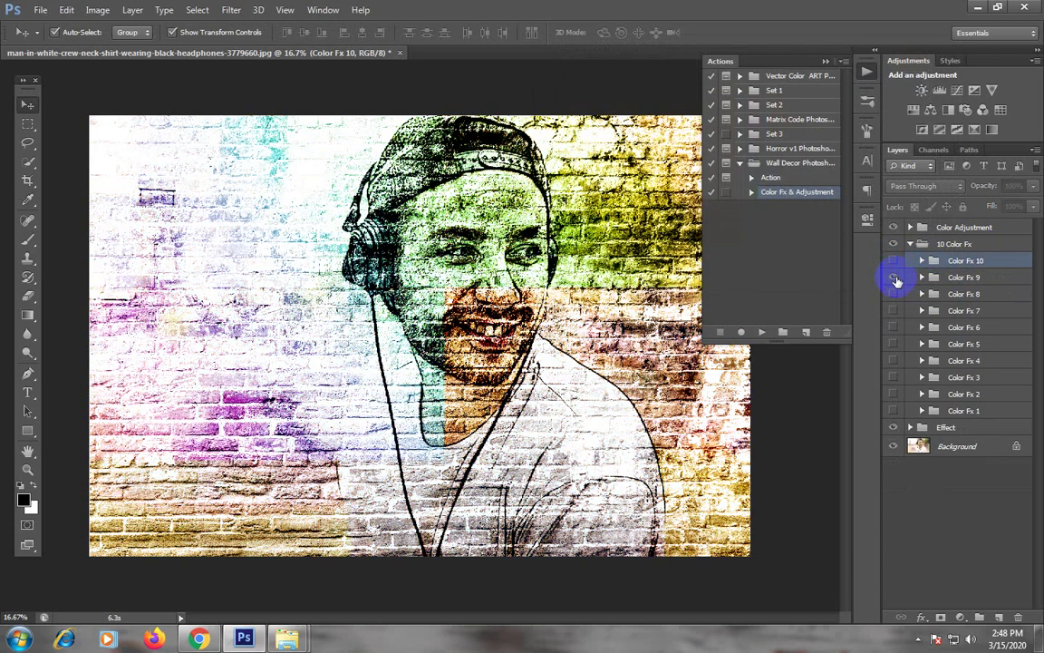
Swap Color Fx 9's Spectrum gradient fill for the black-to-gold J-P 07 preset.
left_click(921, 276)
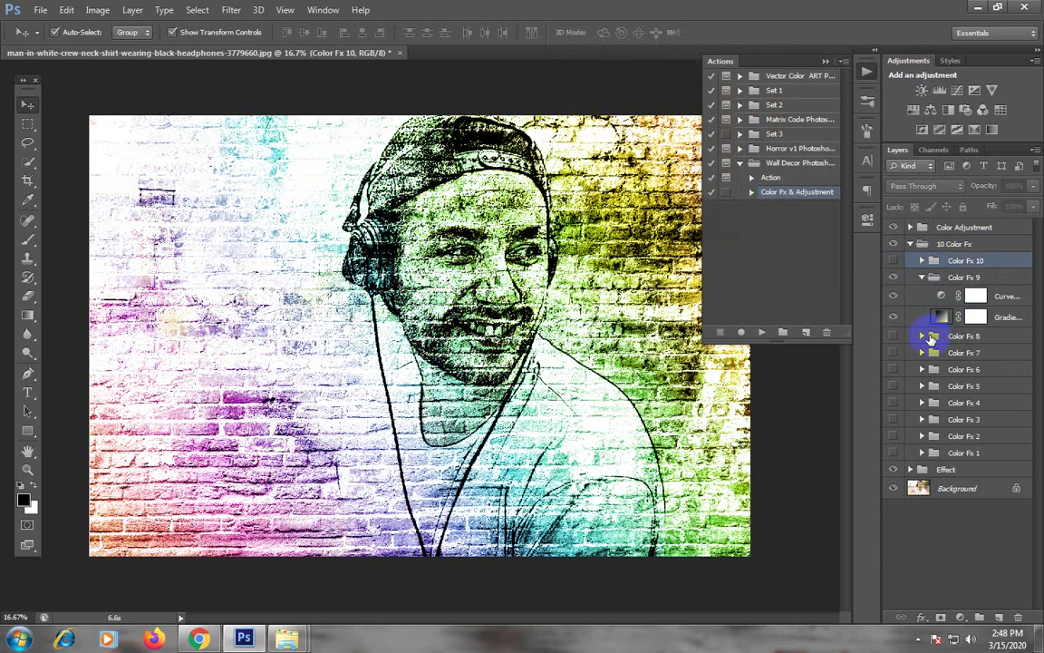
double_click(940, 318)
left_click_drag(459, 137, 816, 137)
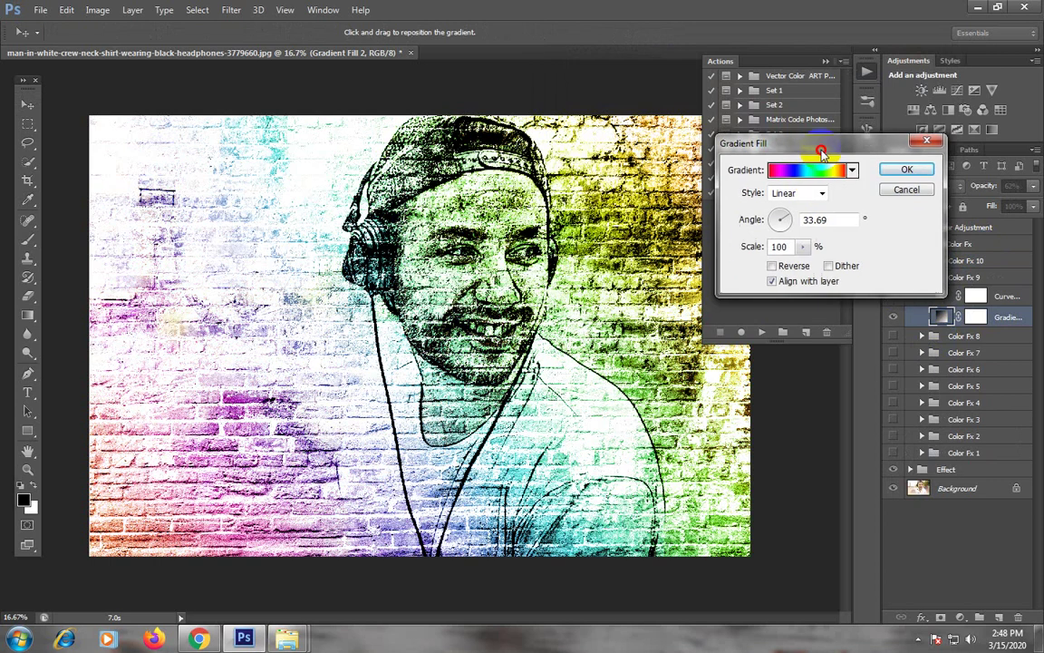
left_click(817, 164)
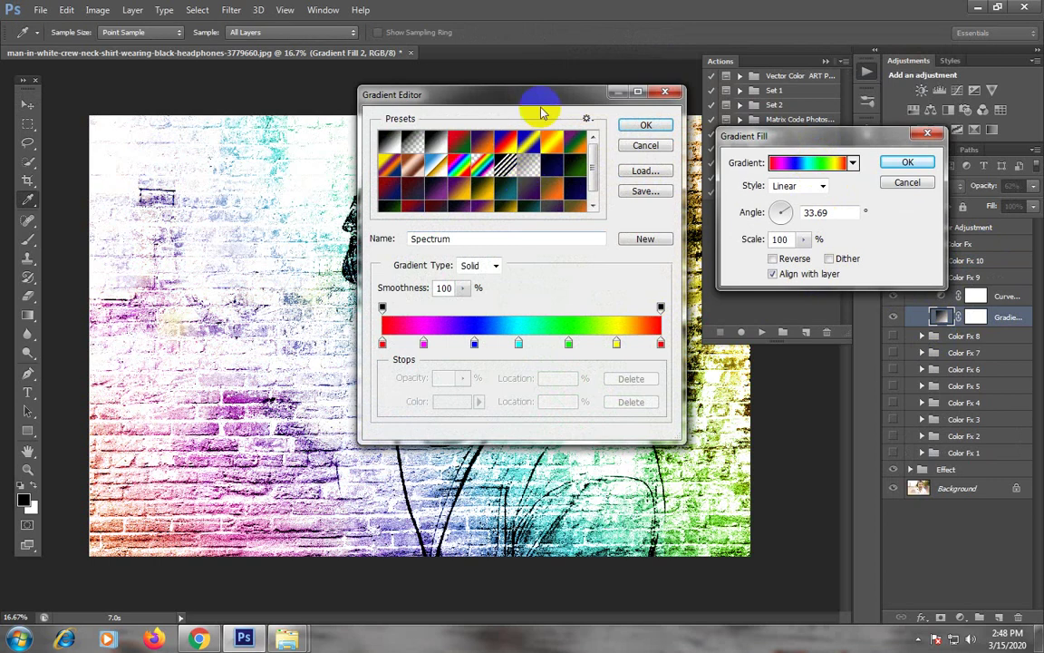
left_click_drag(549, 102, 858, 60)
left_click(773, 156)
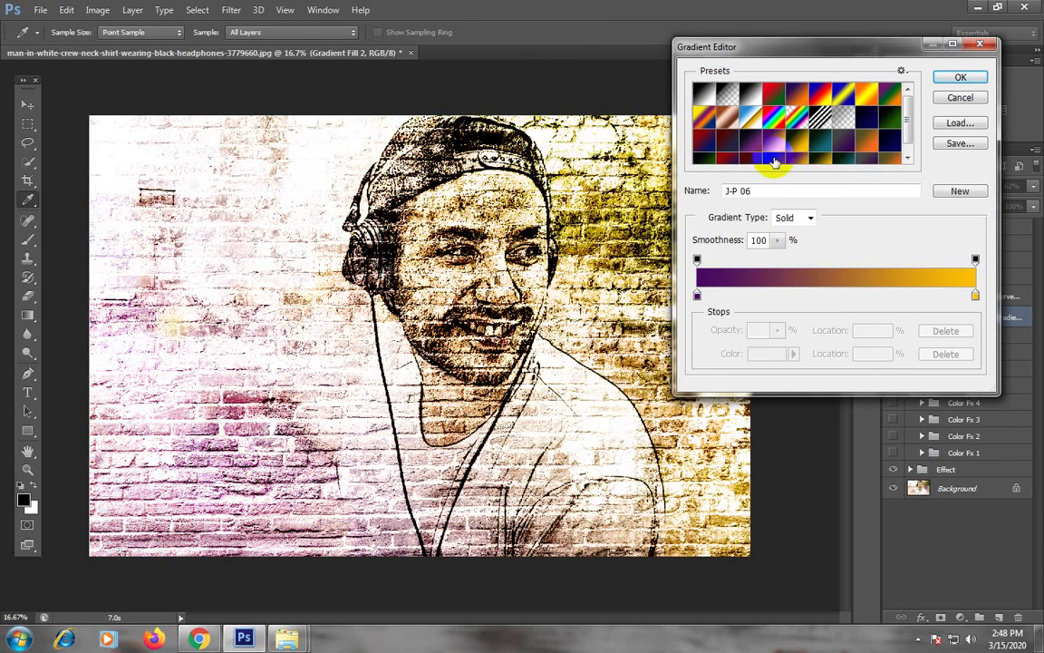
left_click(725, 156)
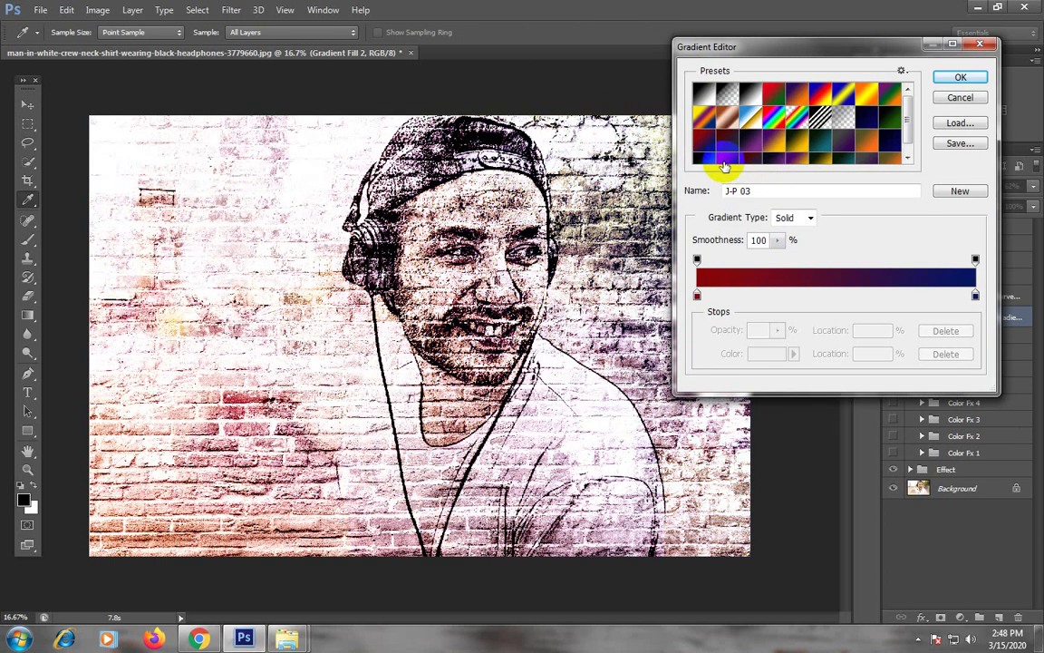
scroll(816, 153, "down", 1)
left_click(810, 158)
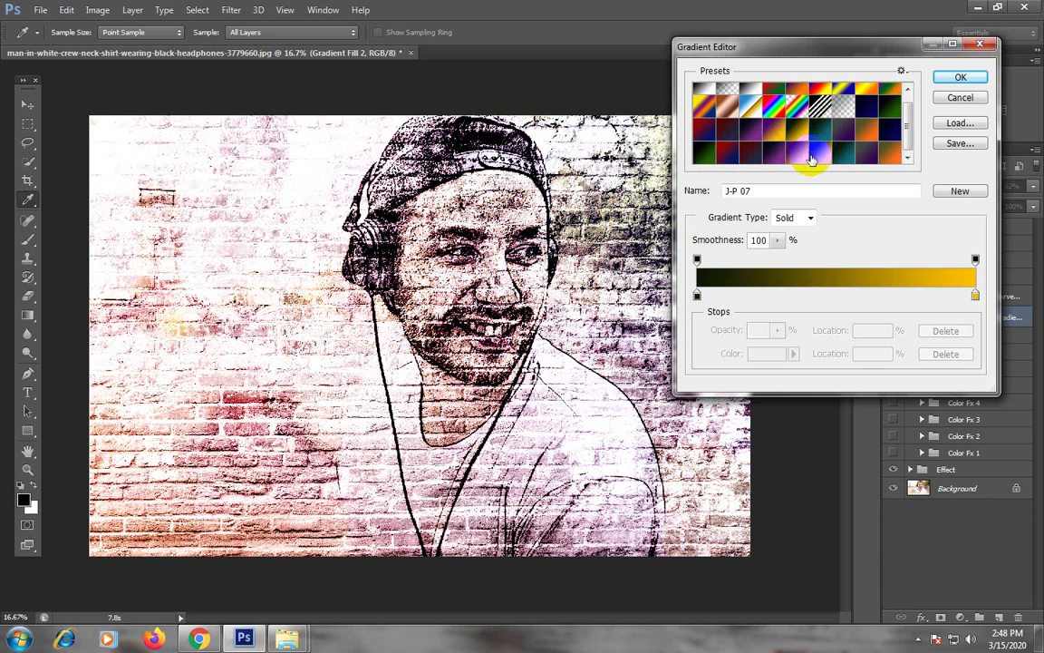
left_click(958, 78)
left_click(911, 162)
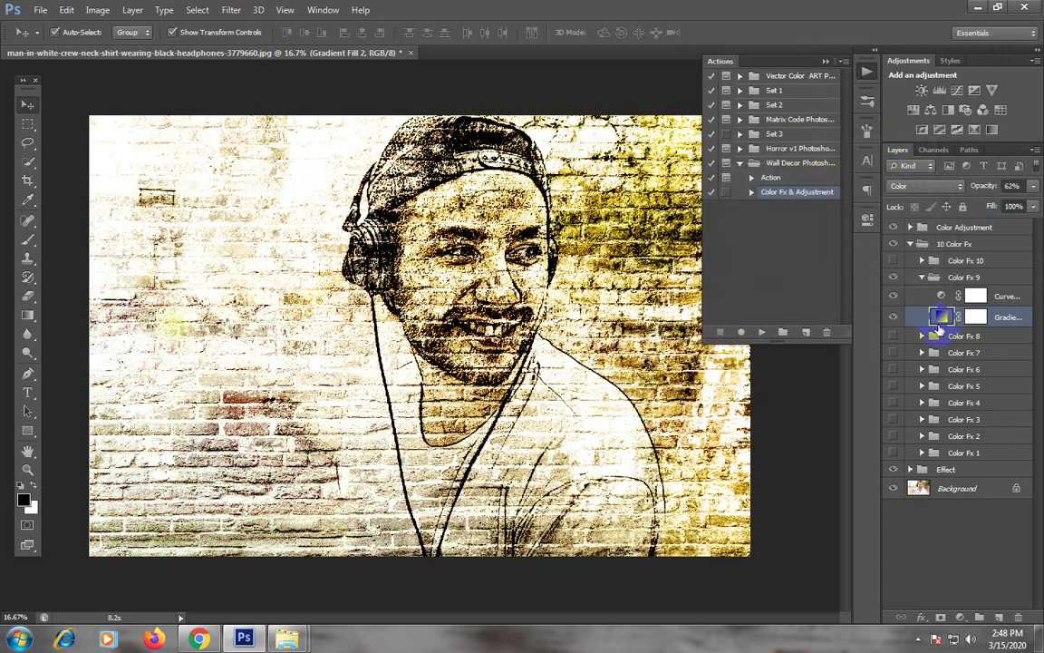
left_click(922, 277)
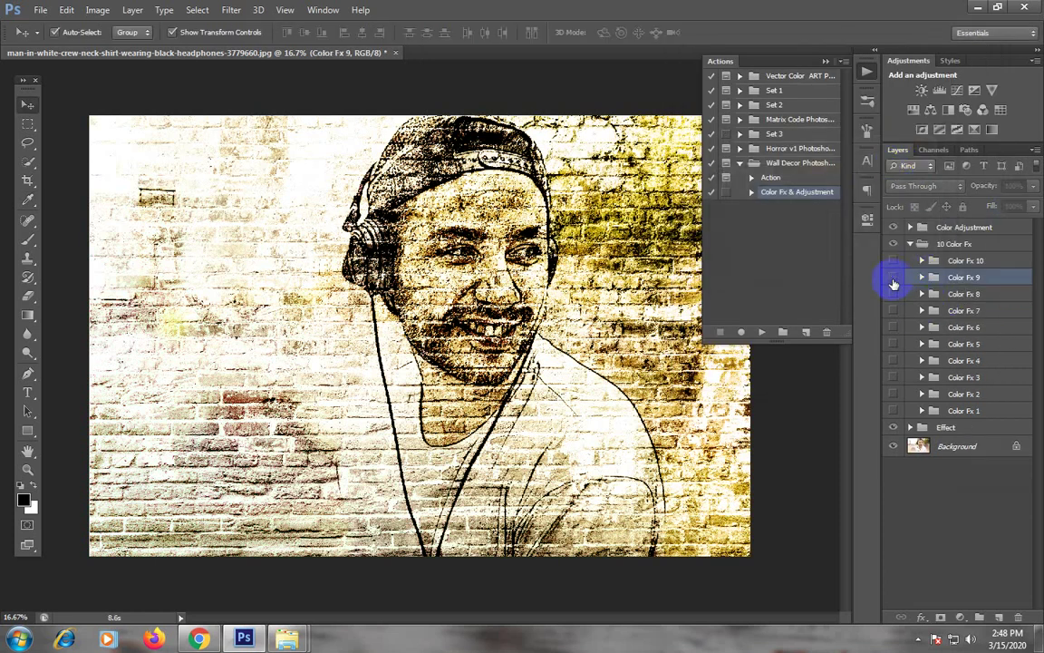
Preview the remaining Color Fx variants, then collapse and hide the 10 Color Fx group.
left_click_drag(892, 277, 895, 311)
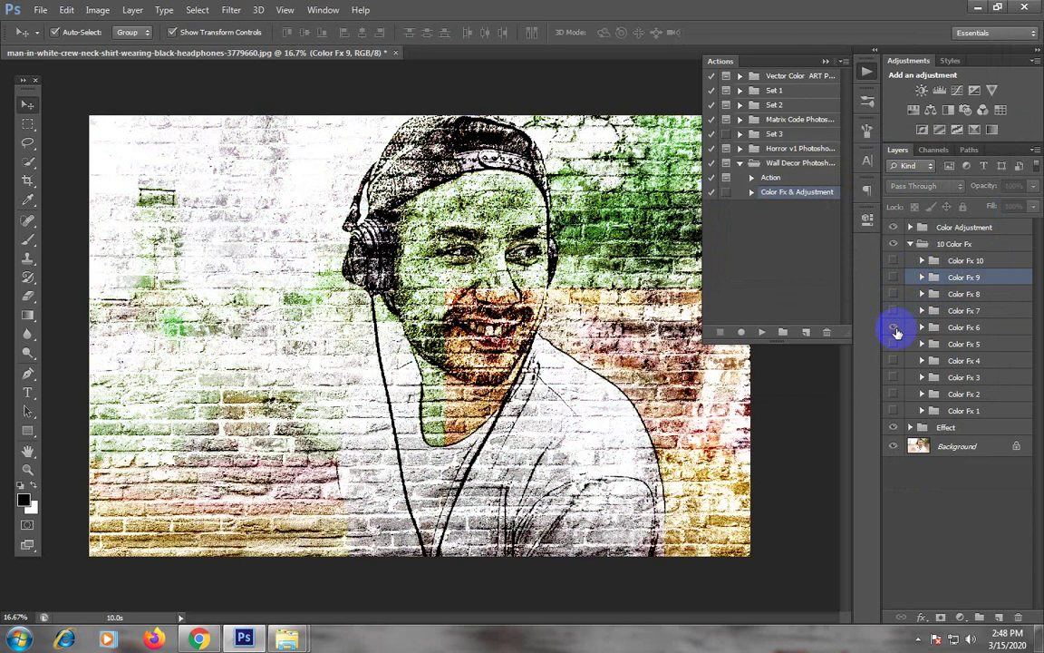
left_click_drag(896, 312, 895, 360)
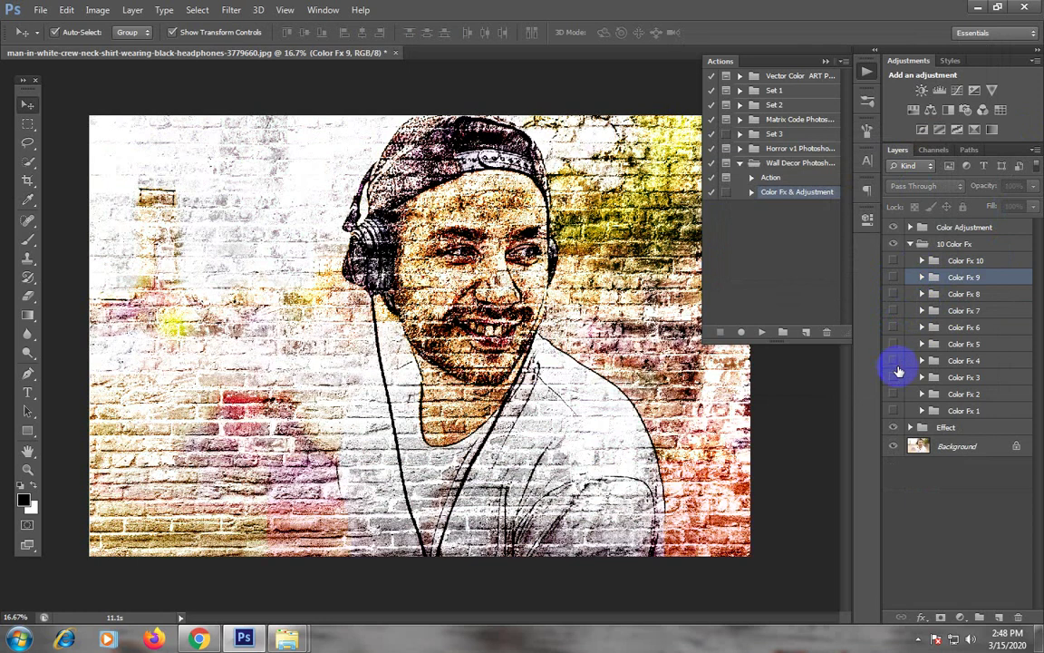
left_click(910, 244)
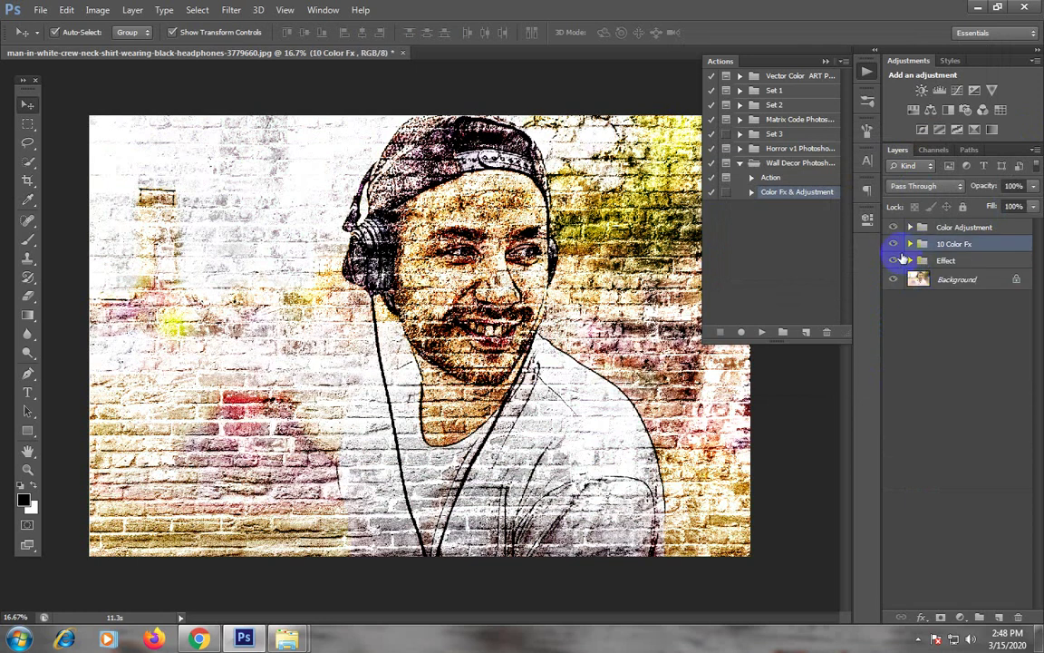
left_click(897, 261)
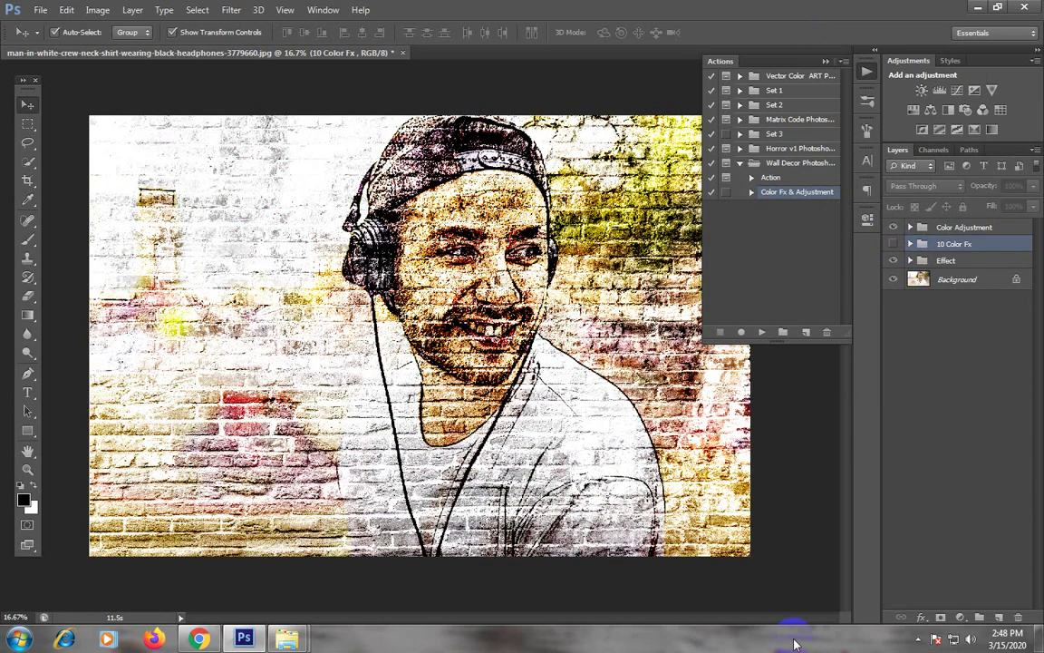